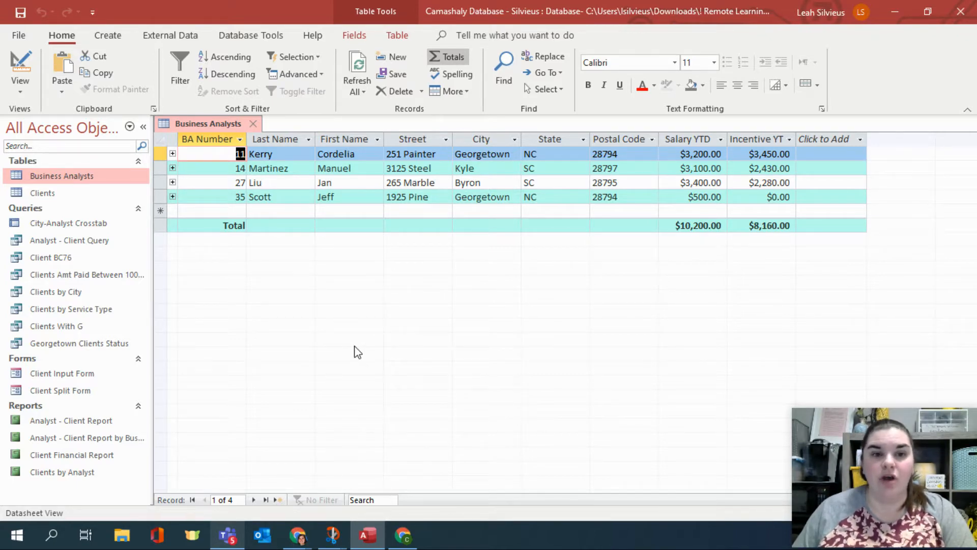
# Show the Business Analysts table in Design View and insert a blank field row above Street
pyautogui.click(11, 91)
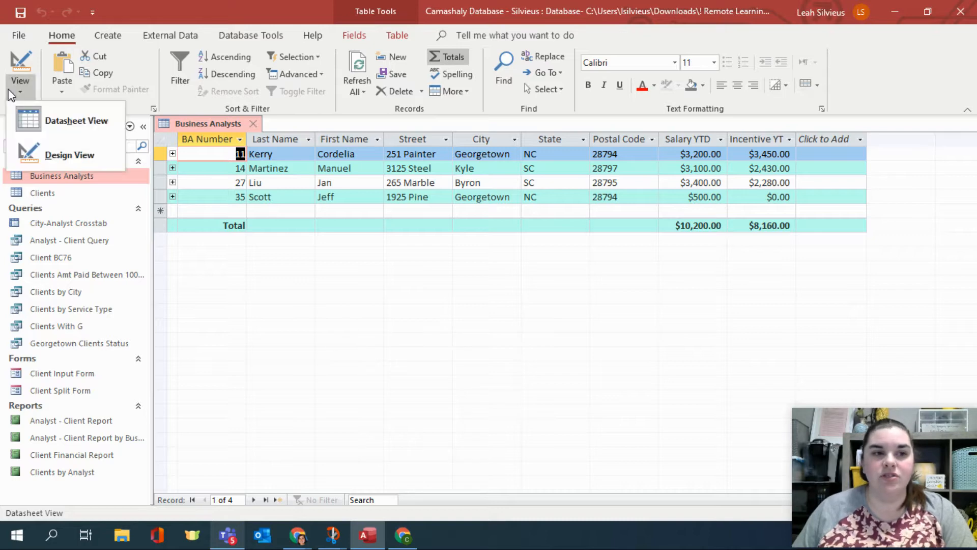
pyautogui.click(77, 154)
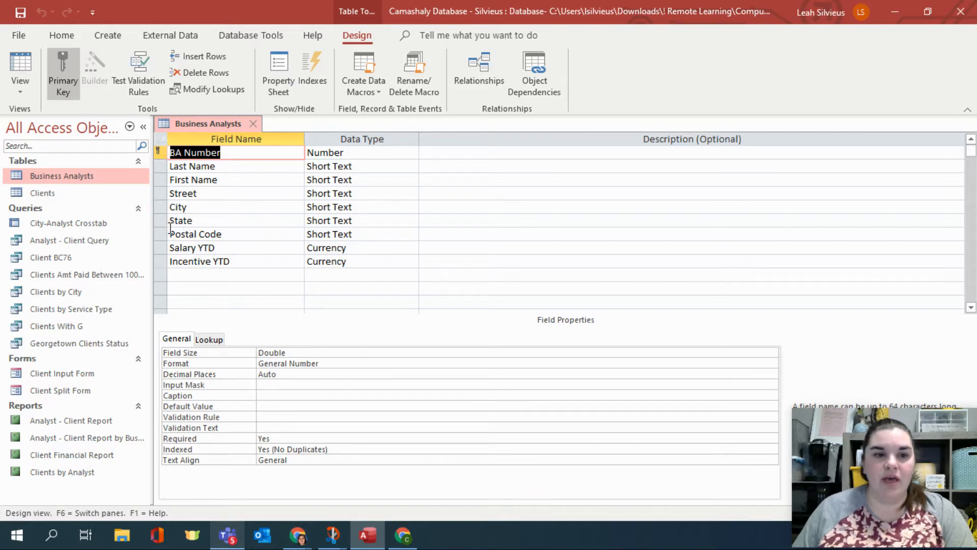
pyautogui.click(161, 194)
pyautogui.rightClick(161, 194)
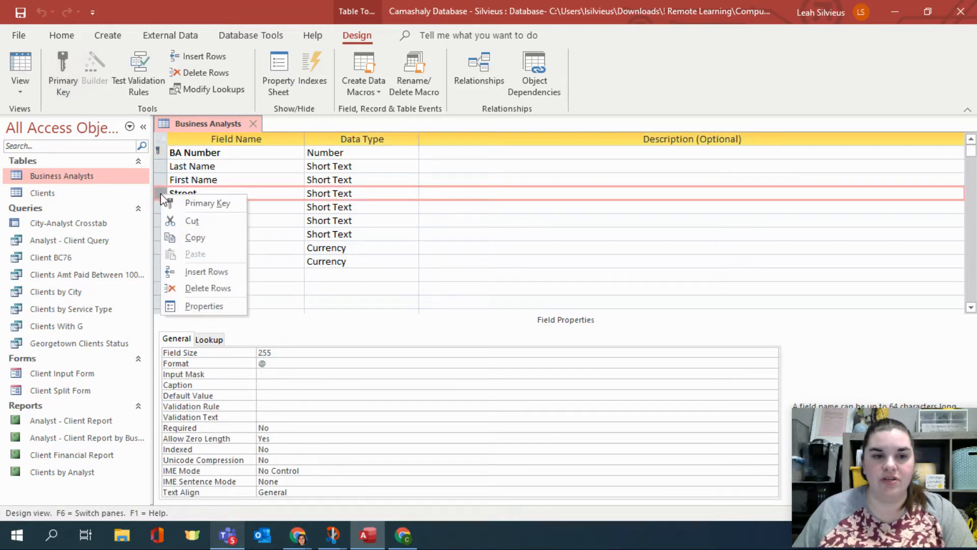
pyautogui.click(158, 191)
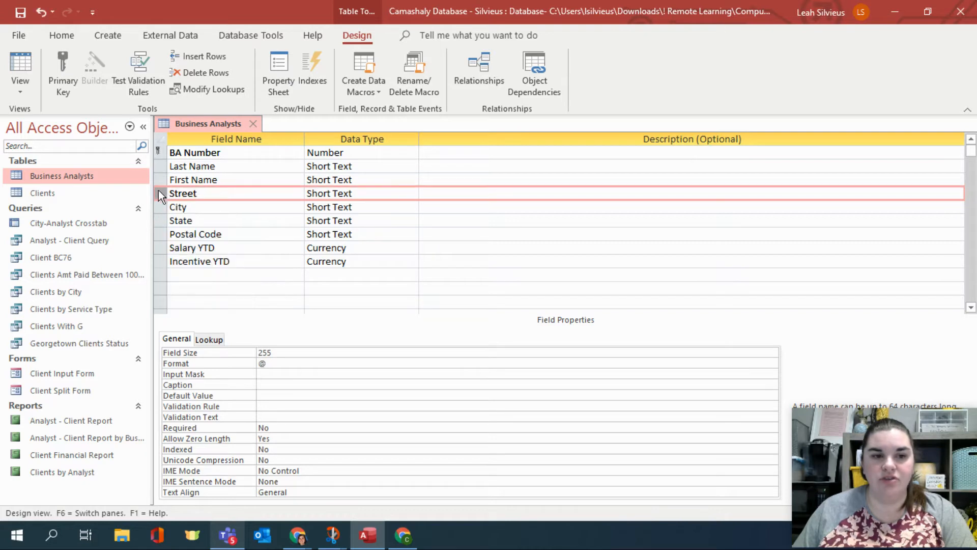
pyautogui.press('ctrl')
pyautogui.press('ctrl')
pyautogui.press('ctrl')
pyautogui.rightClick(158, 191)
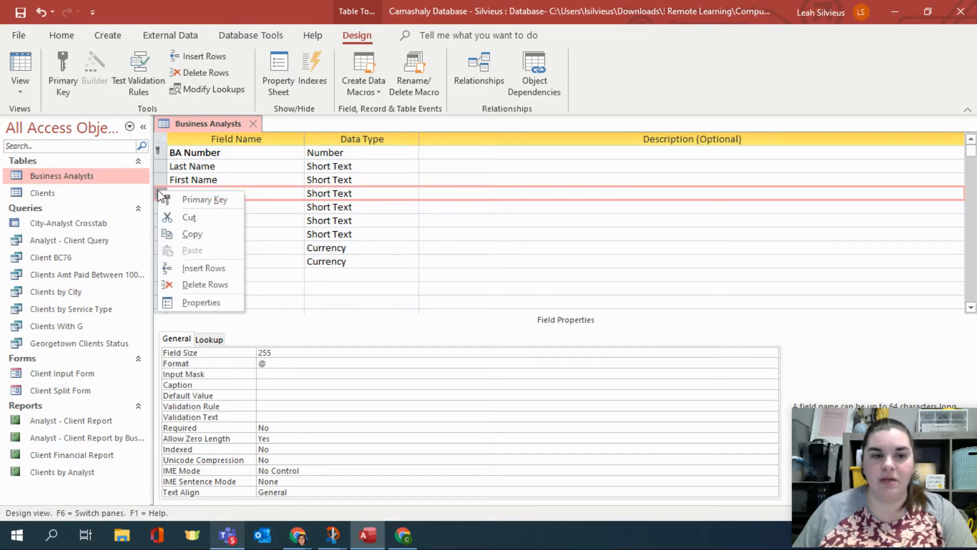
pyautogui.click(187, 269)
# Name the new field above Street Phone Number, keeping Short Text as its data type
pyautogui.click(209, 194)
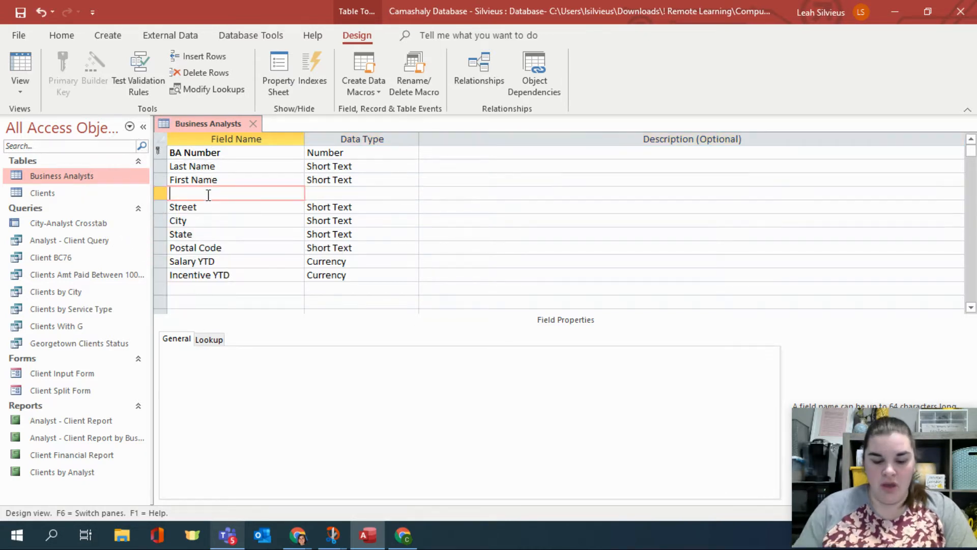
pyautogui.write('Phone Num')
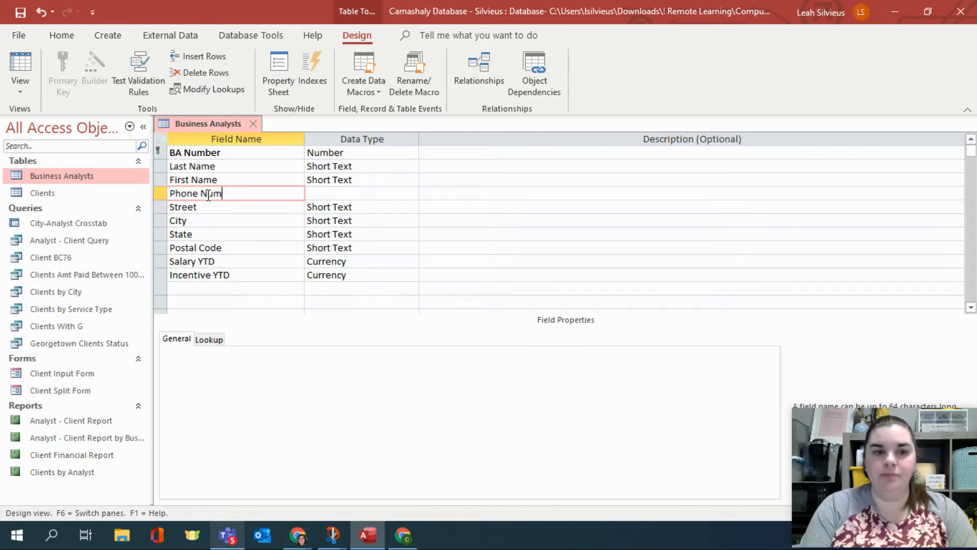
pyautogui.write('ber')
pyautogui.press('Tab')
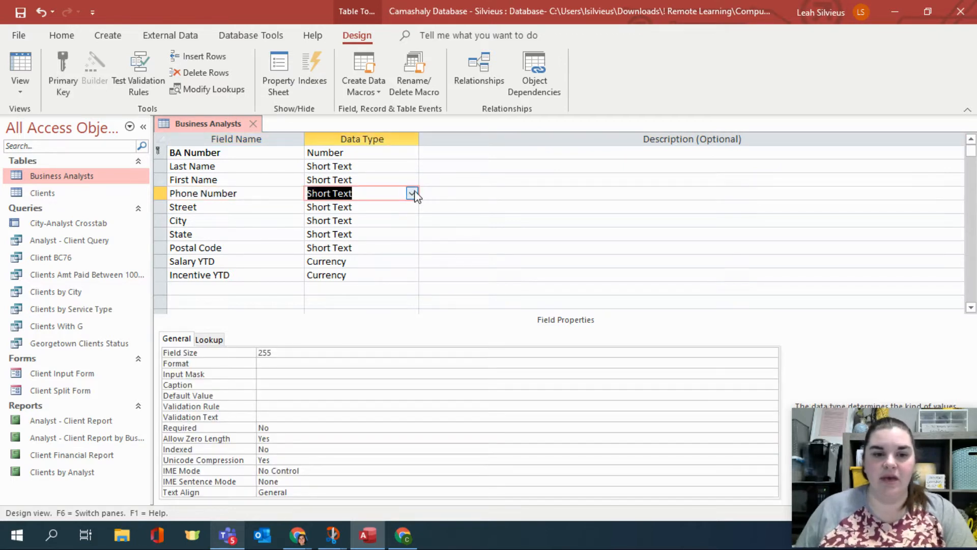
# Start the Input Mask Wizard for the Phone Number field, saving the table as part of it
pyautogui.click(273, 374)
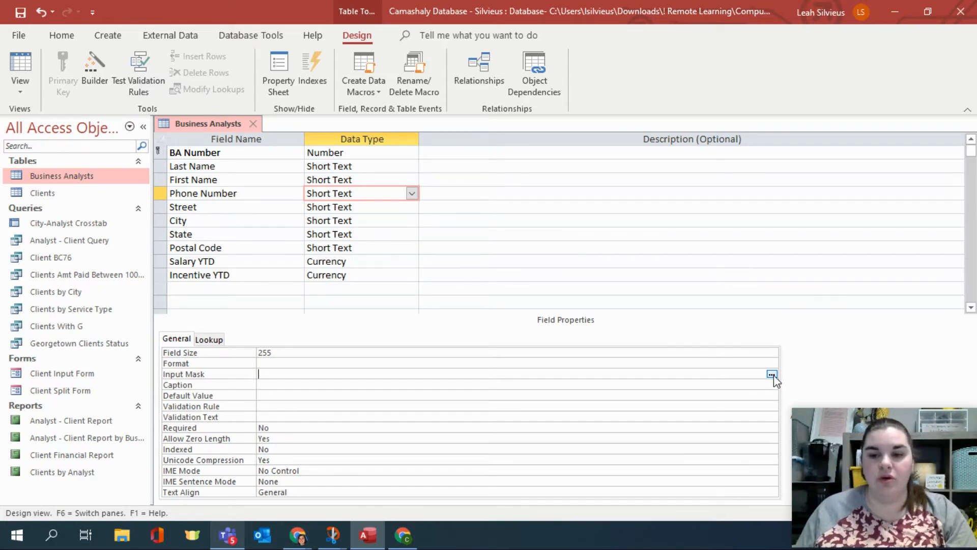
pyautogui.press('ctrl')
pyautogui.press('ctrl')
pyautogui.press('ctrl')
pyautogui.press('ctrl')
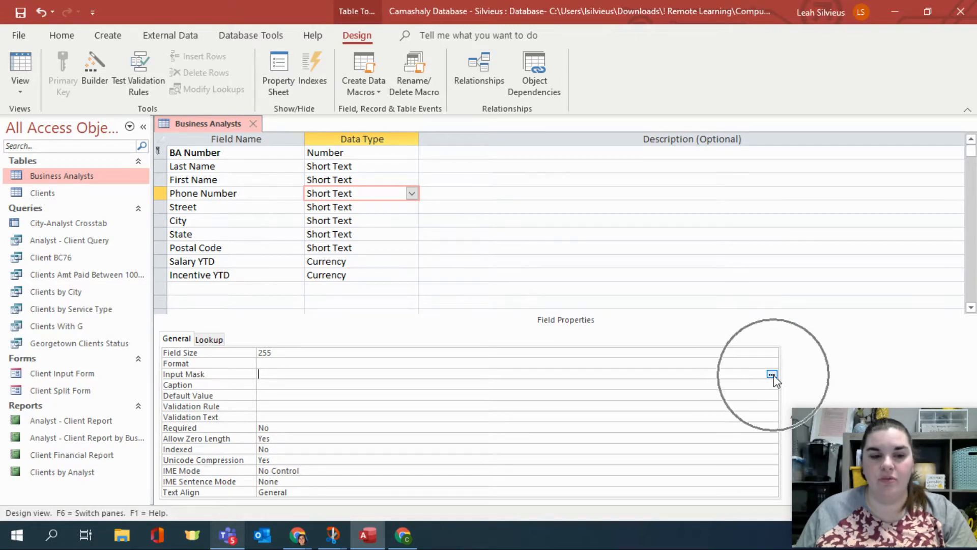
pyautogui.click(772, 374)
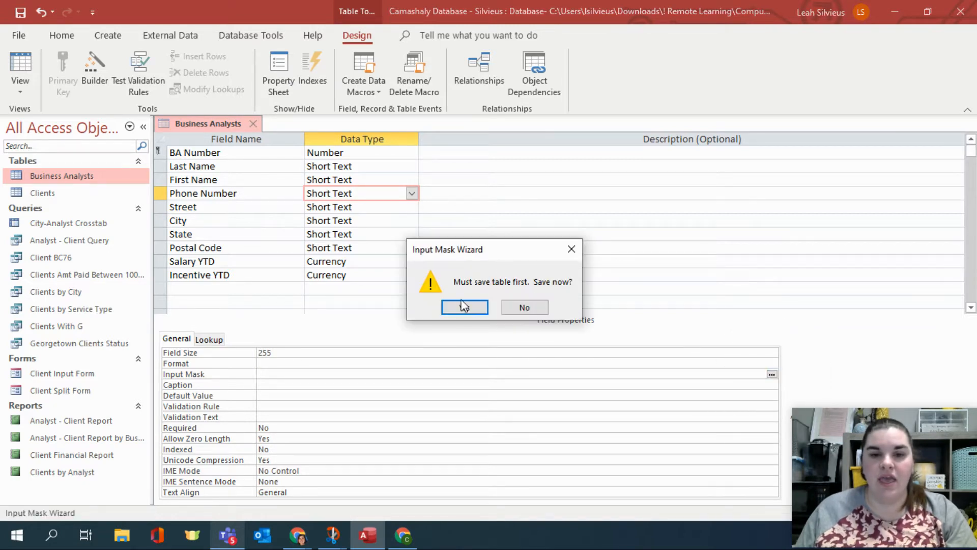
pyautogui.click(463, 306)
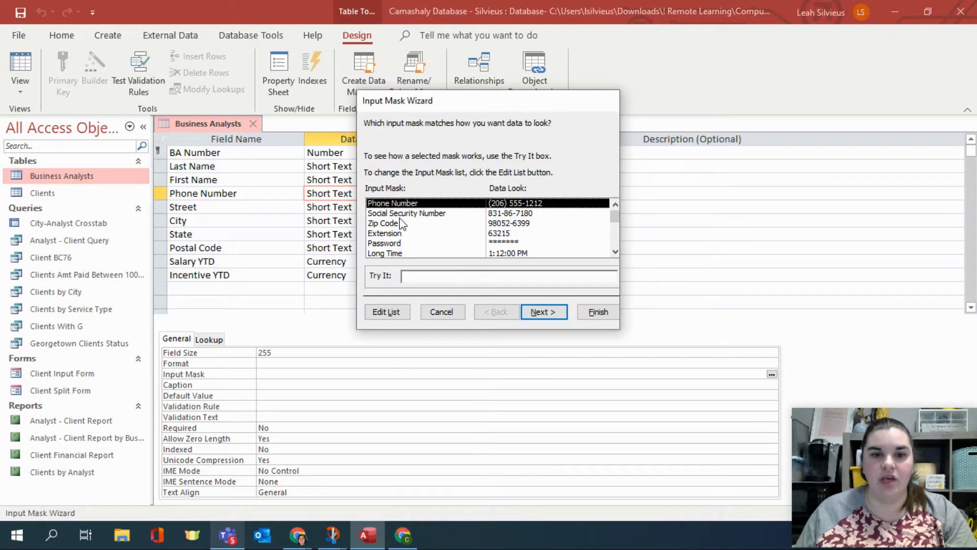
# Apply the Phone Number input mask with its default placeholder, storing the data with the symbols in the mask
pyautogui.click(435, 277)
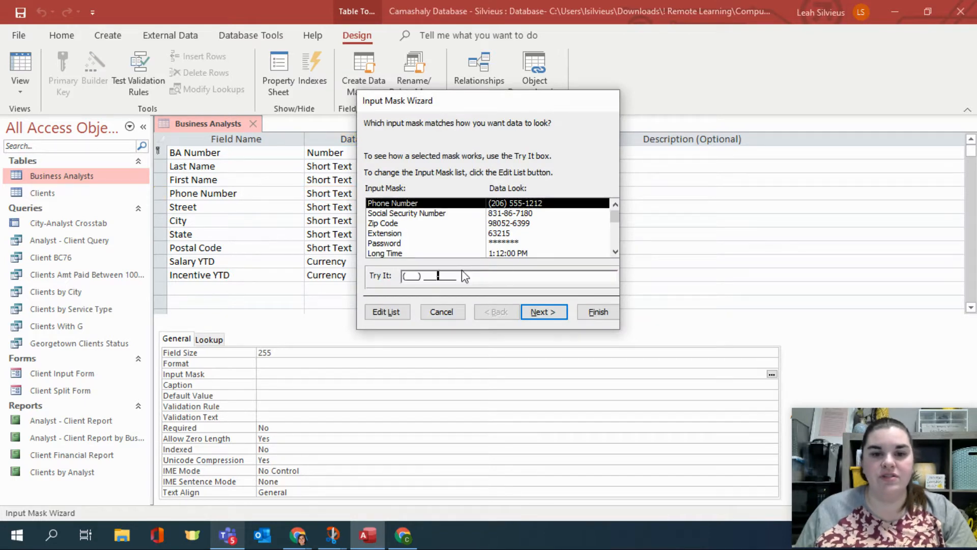
pyautogui.click(535, 312)
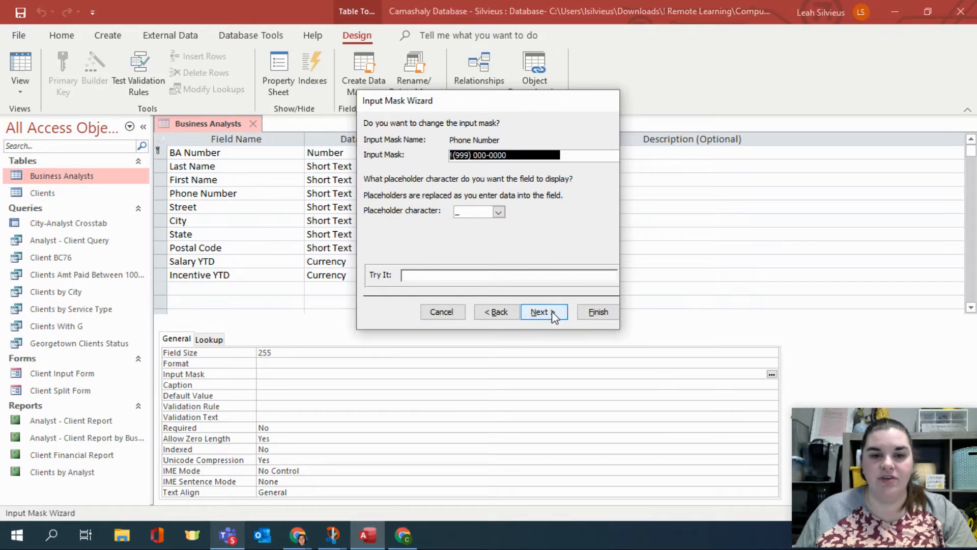
pyautogui.click(541, 312)
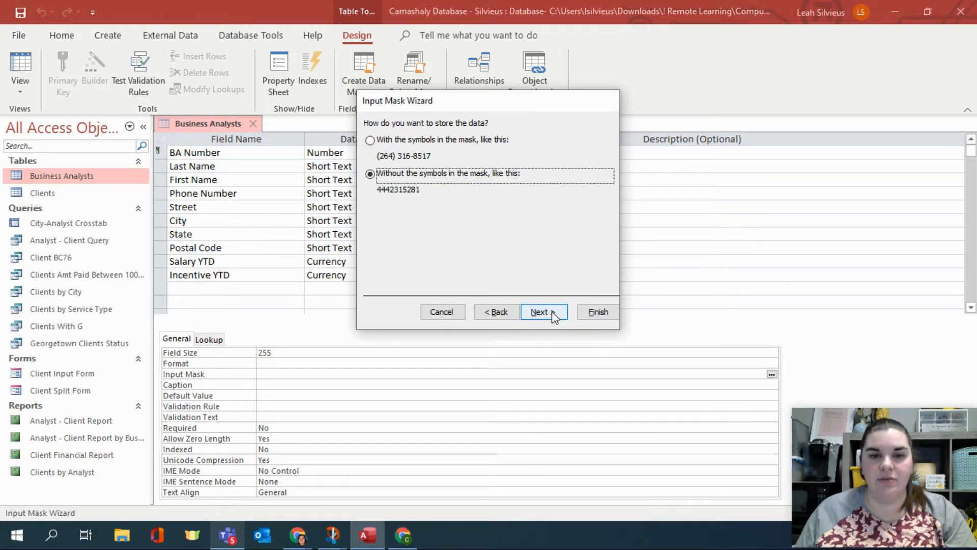
pyautogui.click(371, 140)
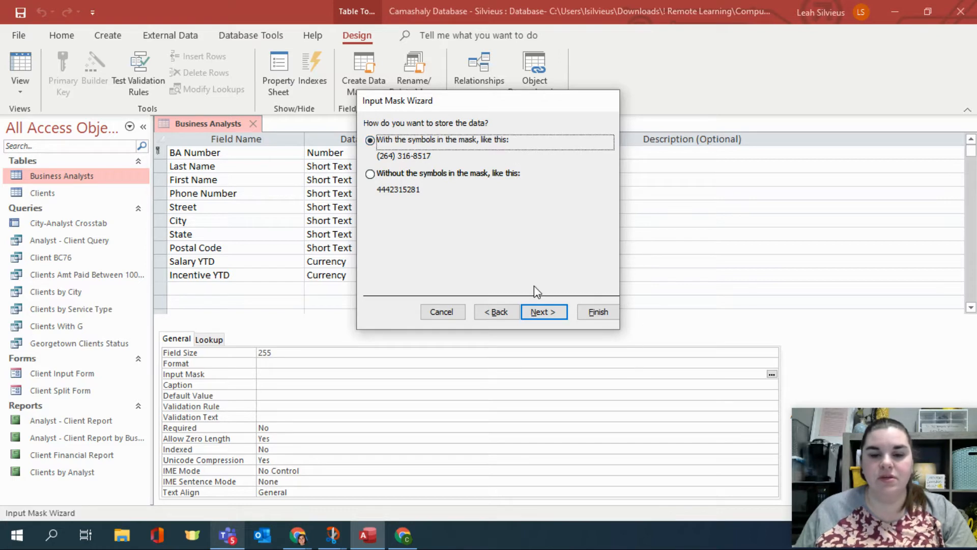
pyautogui.click(544, 313)
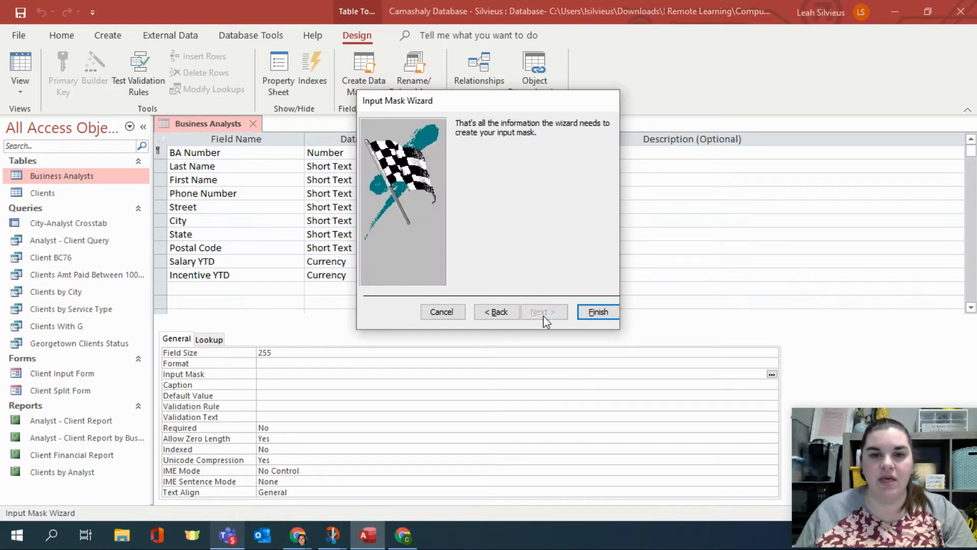
pyautogui.click(591, 308)
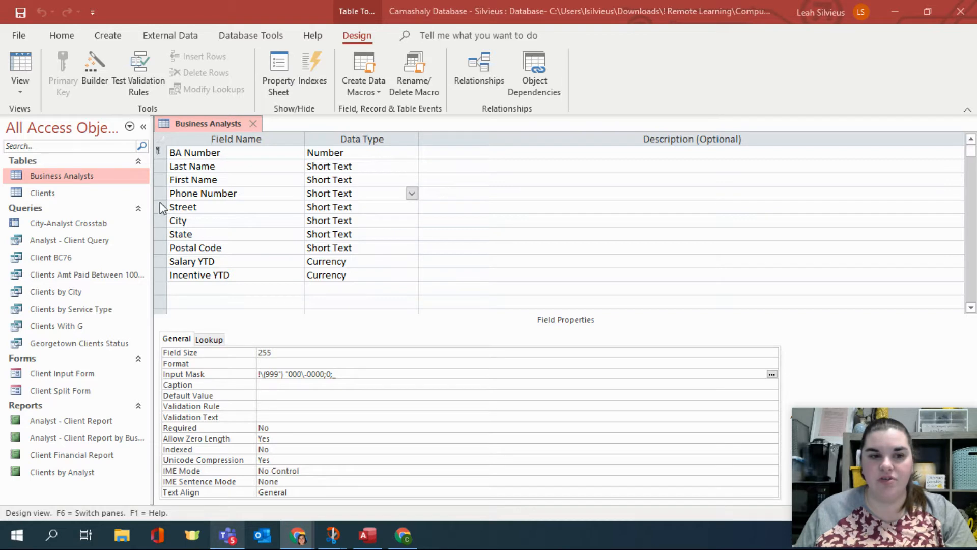
# Insert a Start Date field above Salary YTD with the Date/Time data type
pyautogui.click(162, 261)
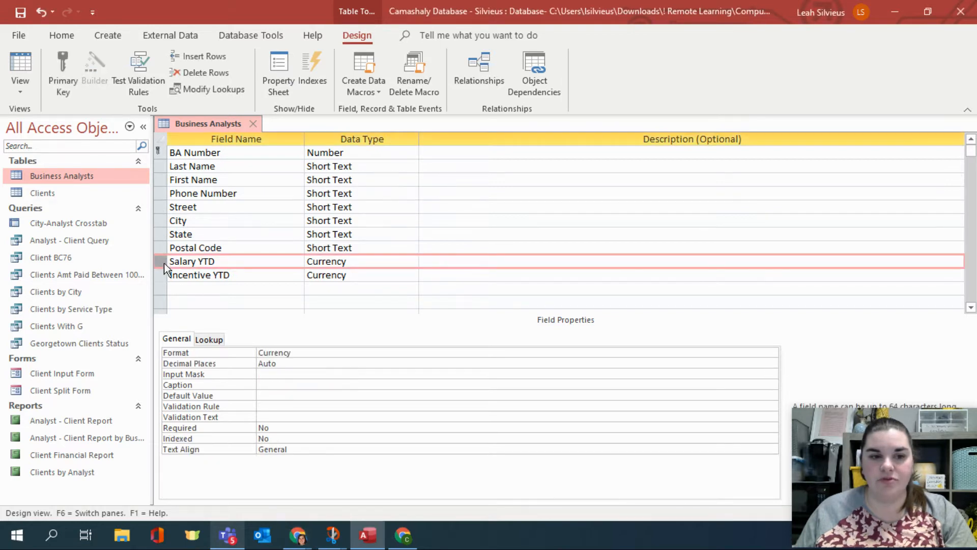
pyautogui.rightClick(164, 268)
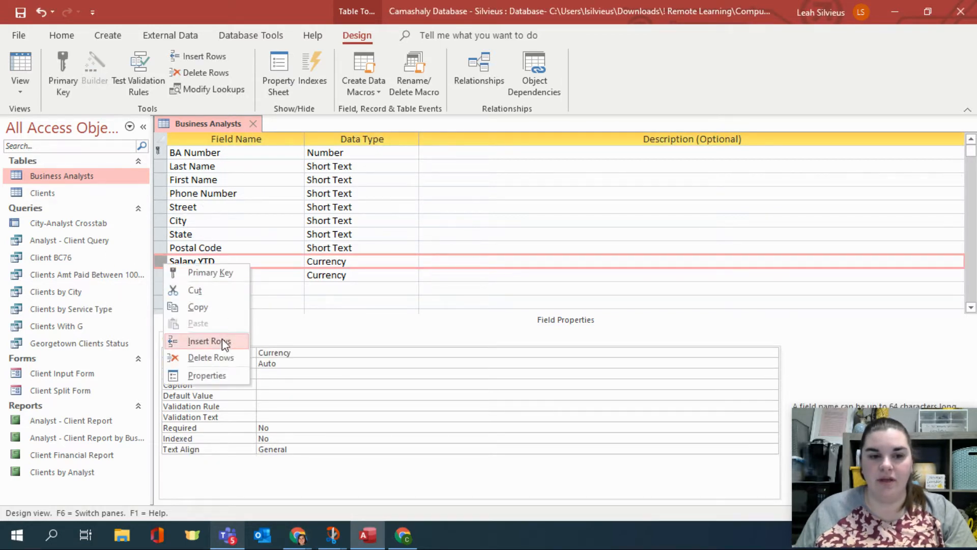
pyautogui.click(223, 340)
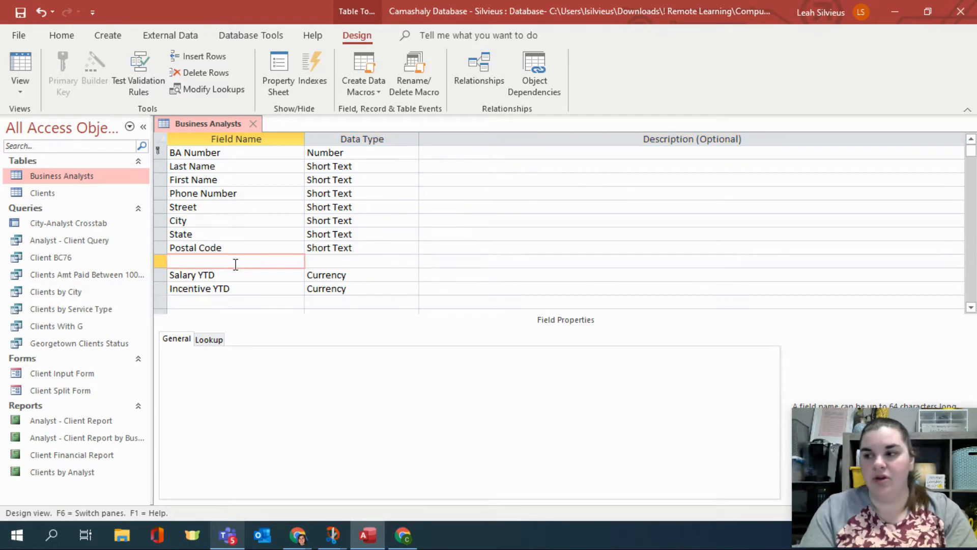
pyautogui.write('Sta')
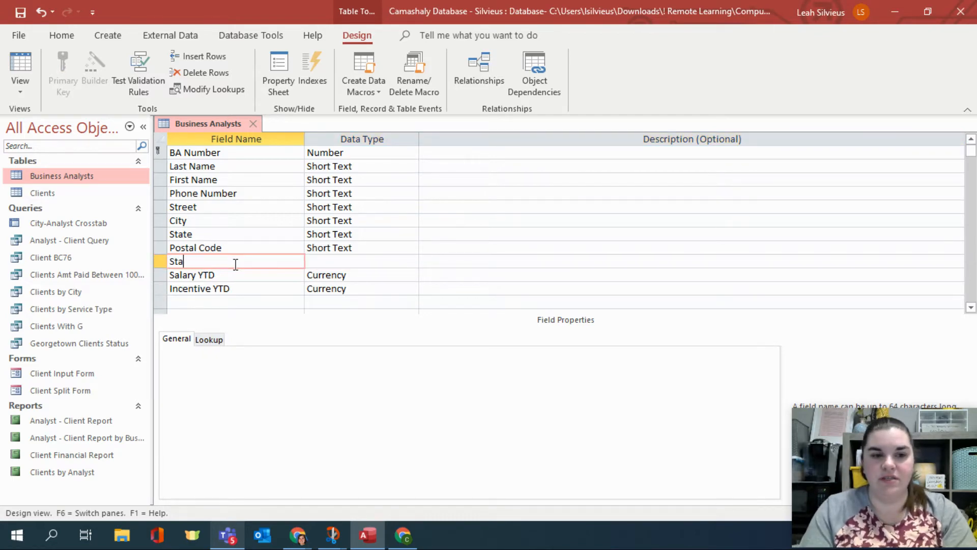
pyautogui.write('rt Date')
pyautogui.press('Tab')
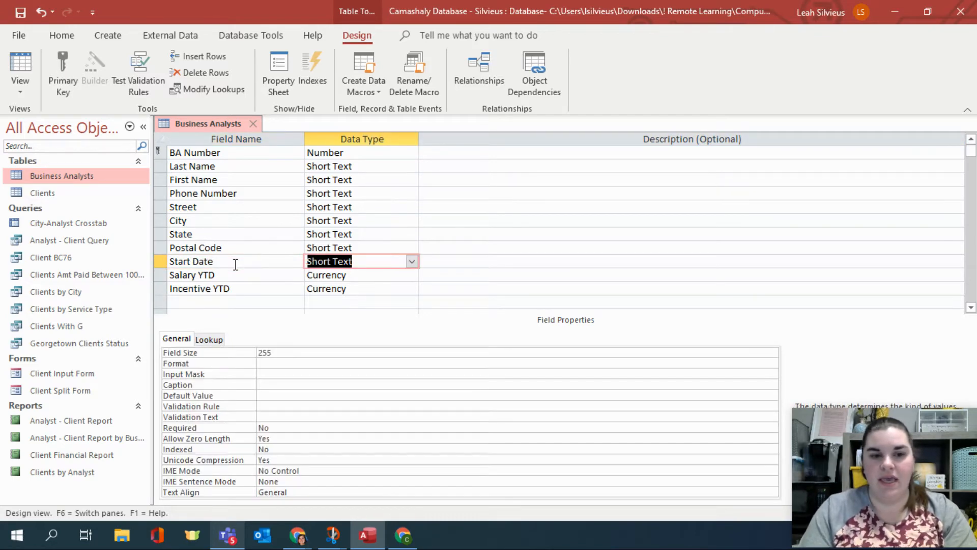
pyautogui.click(412, 261)
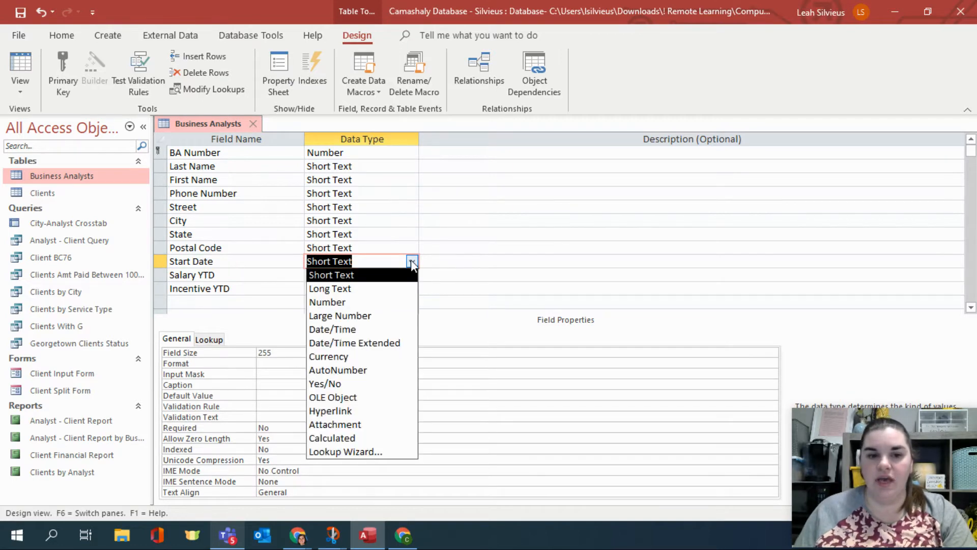
pyautogui.click(396, 330)
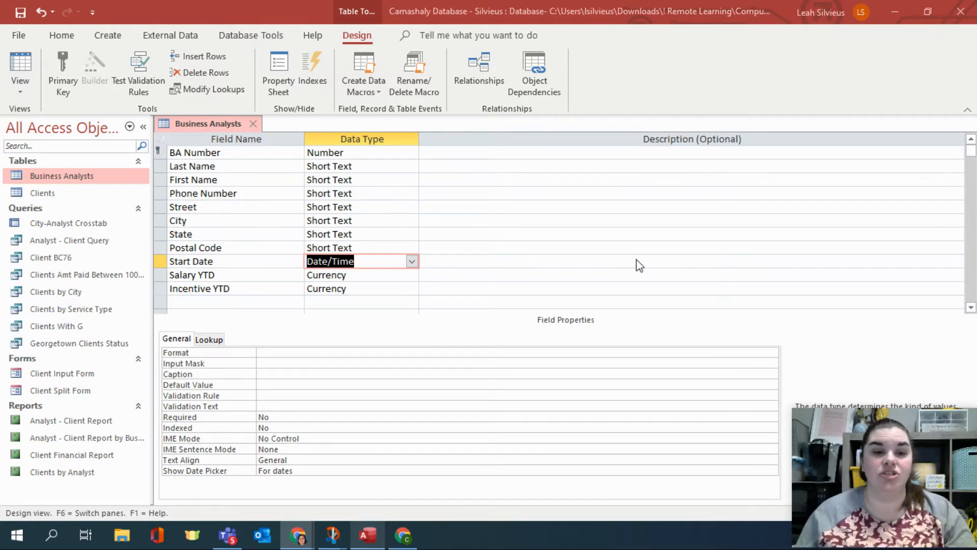
# Insert a Certification field between Start Date and Salary YTD with the Yes/No data type
pyautogui.click(156, 275)
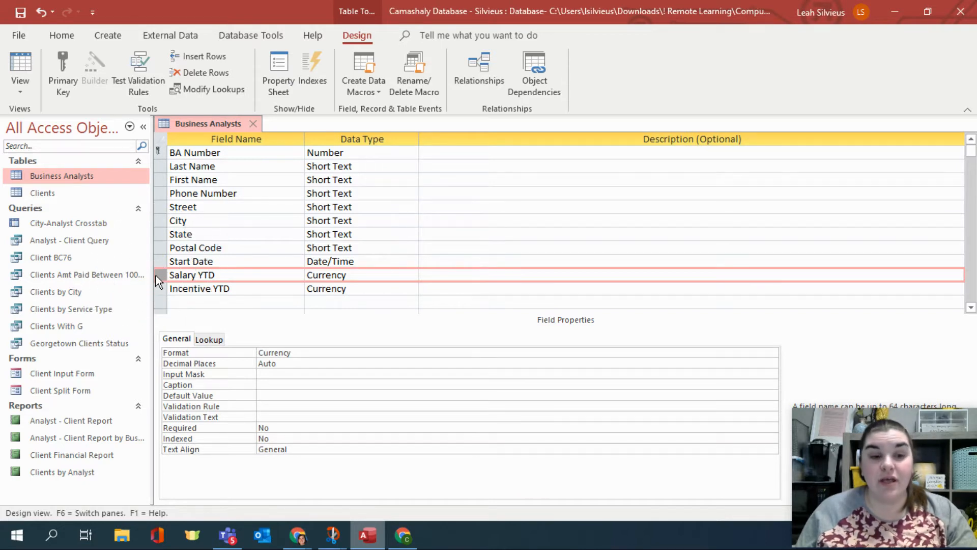
pyautogui.rightClick(161, 276)
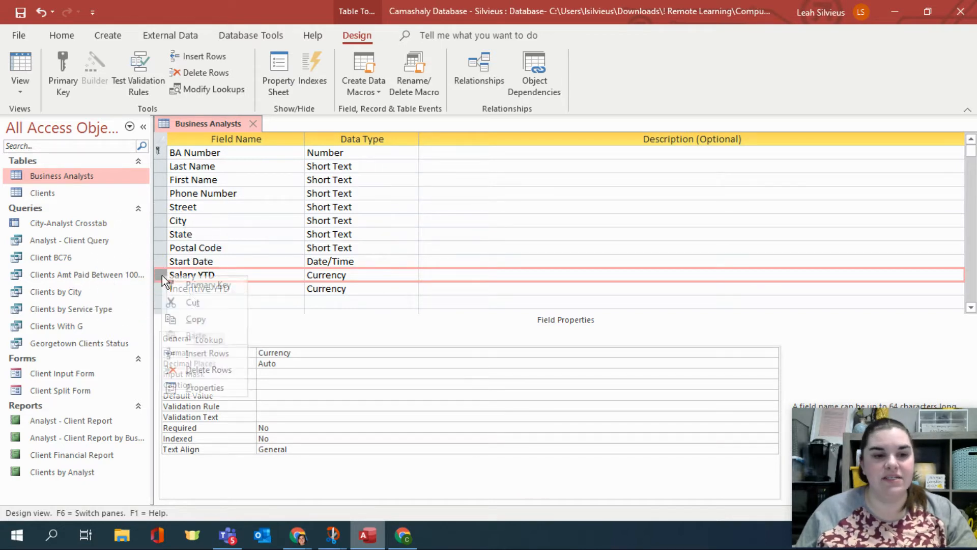
pyautogui.click(213, 357)
pyautogui.click(238, 274)
pyautogui.write('Cer')
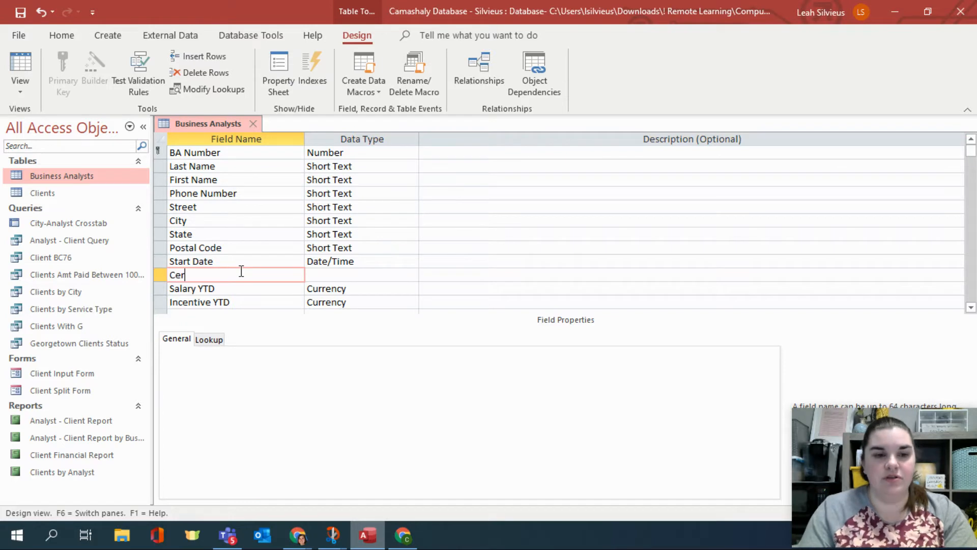
pyautogui.write('tification')
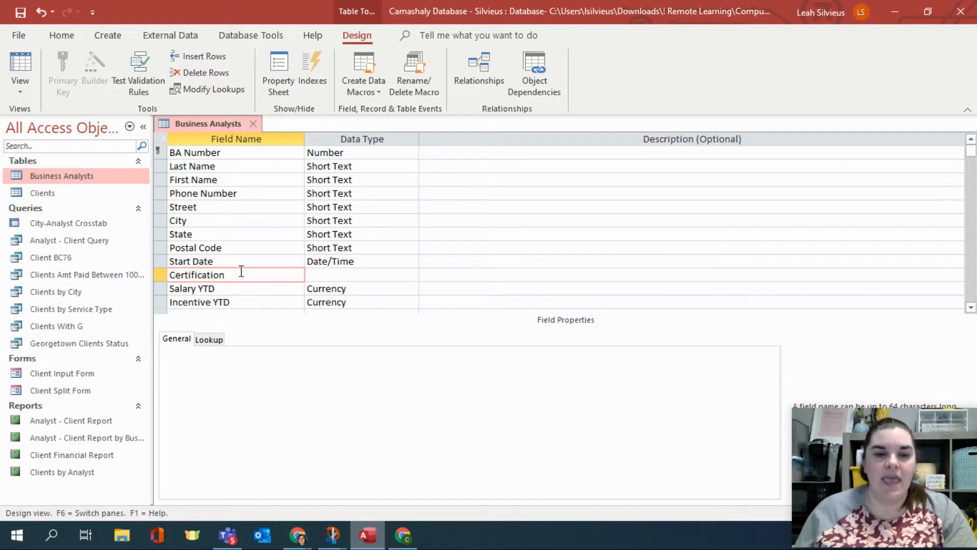
pyautogui.click(371, 271)
pyautogui.click(412, 274)
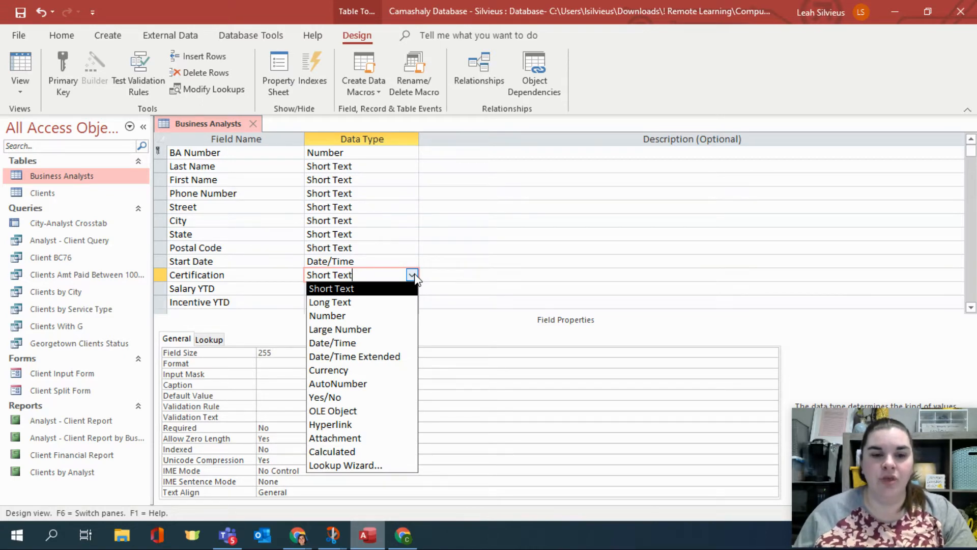
pyautogui.click(415, 398)
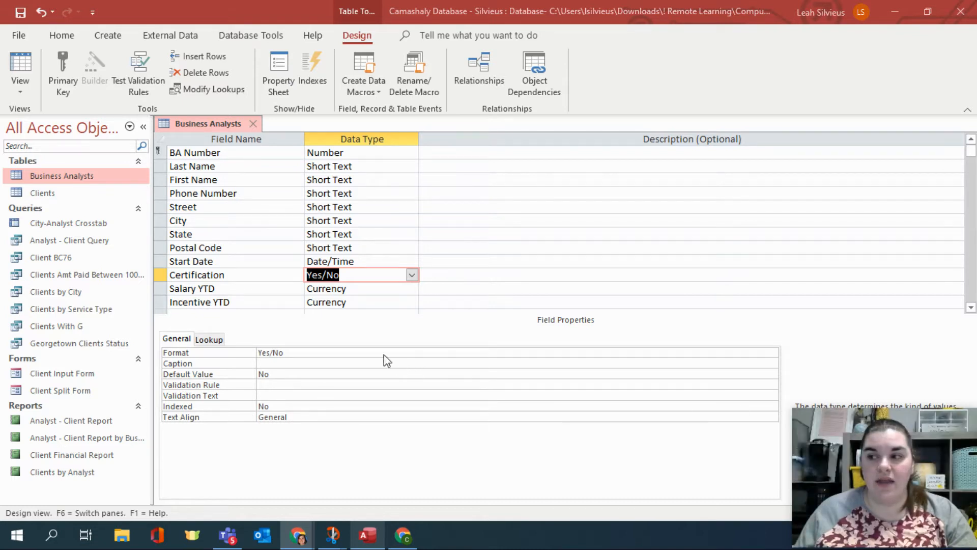
# Add a Comment field below Incentive YTD with the Long Text data type
pyautogui.click(161, 286)
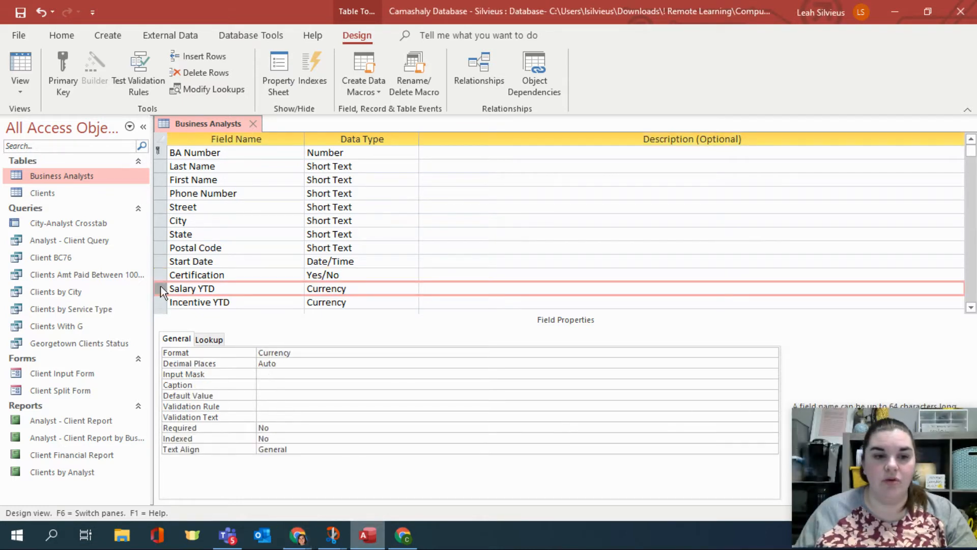
pyautogui.scroll(-1, 229, 229)
pyautogui.click(202, 273)
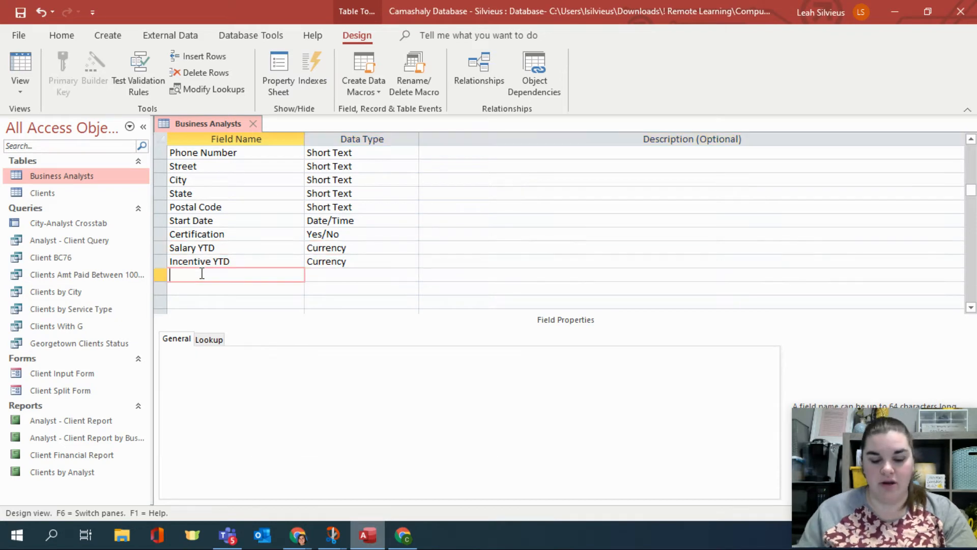
pyautogui.write('Comment')
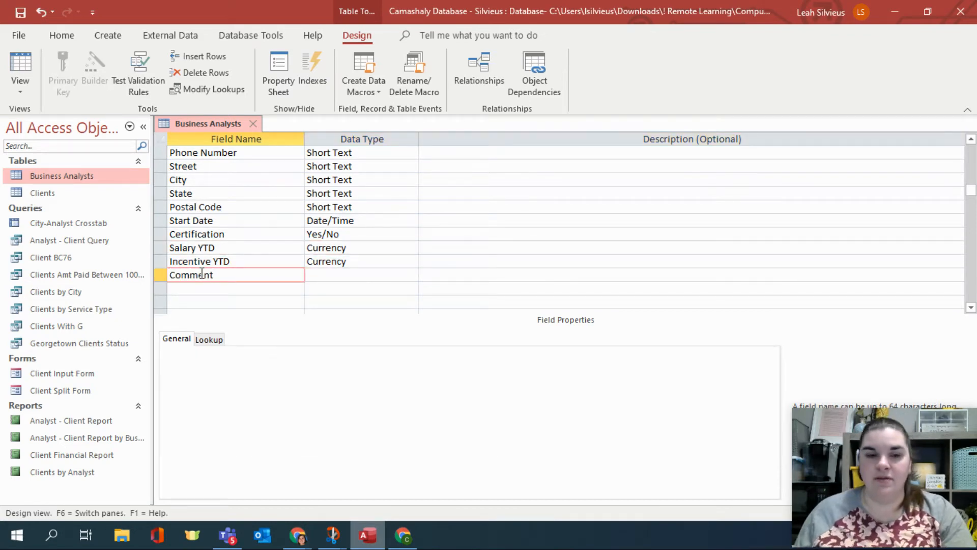
pyautogui.press('Tab')
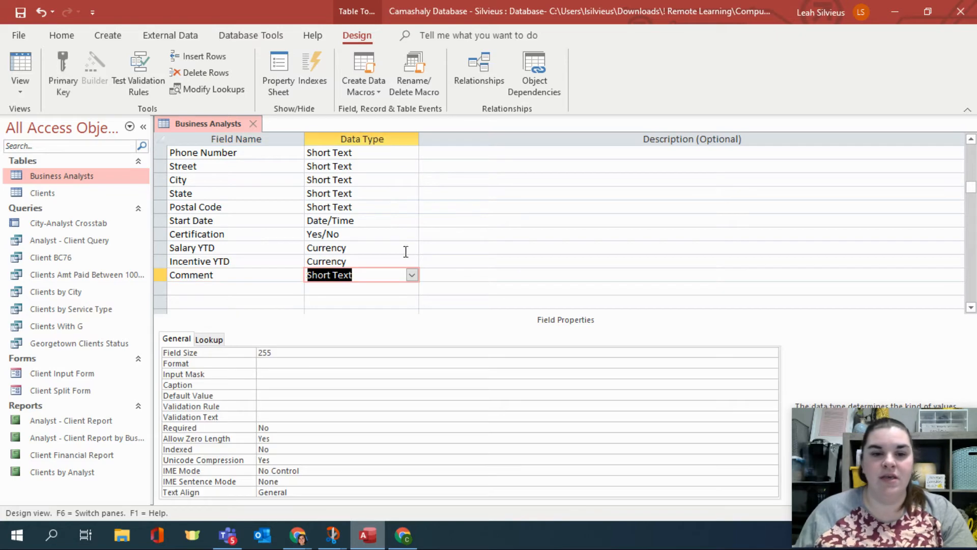
pyautogui.click(290, 352)
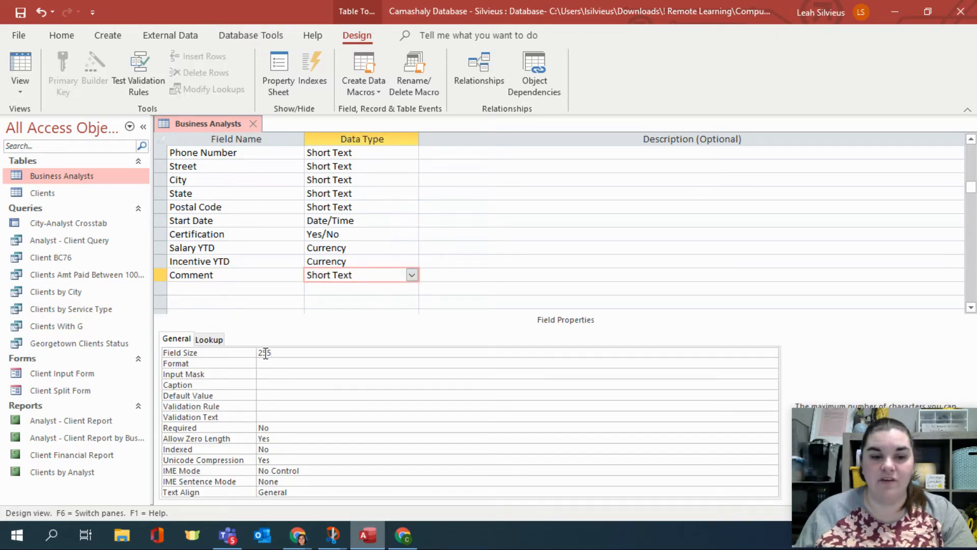
pyautogui.click(411, 274)
pyautogui.click(406, 301)
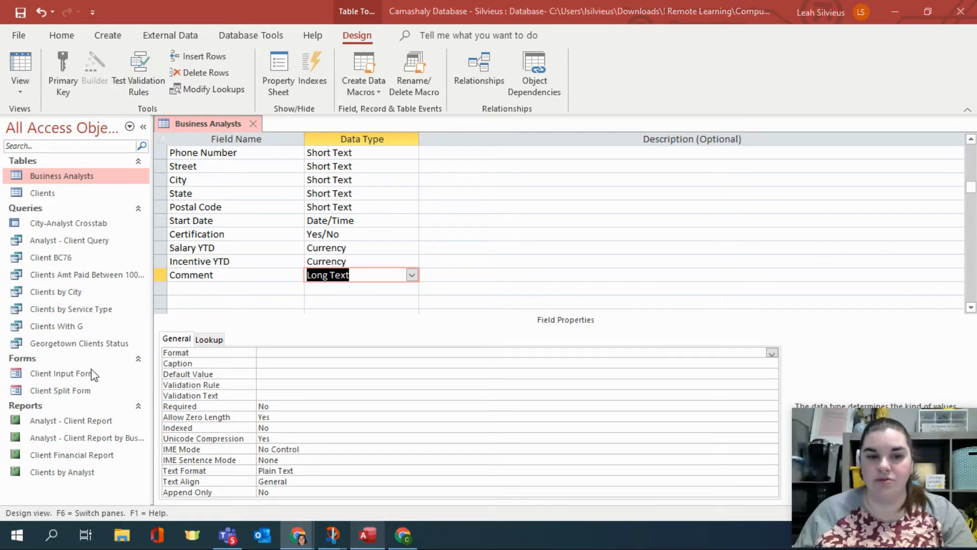
# Insert a Picture field between Incentive YTD and Comment with the OLE Object data type
pyautogui.rightClick(163, 277)
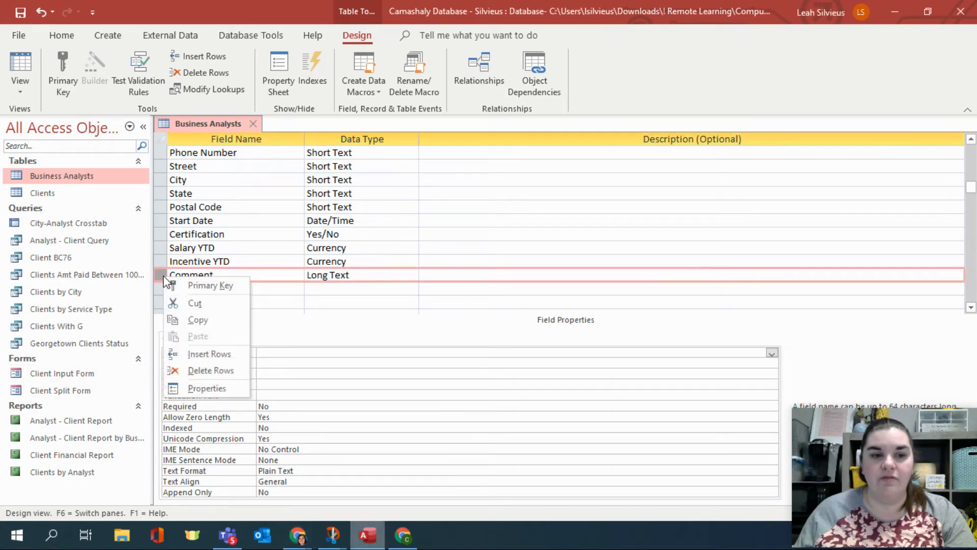
pyautogui.click(200, 354)
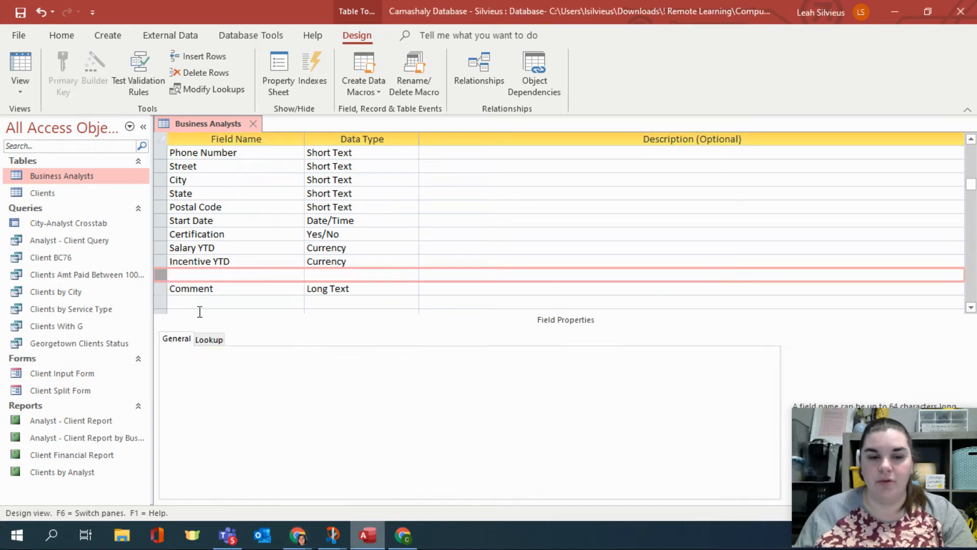
pyautogui.click(211, 274)
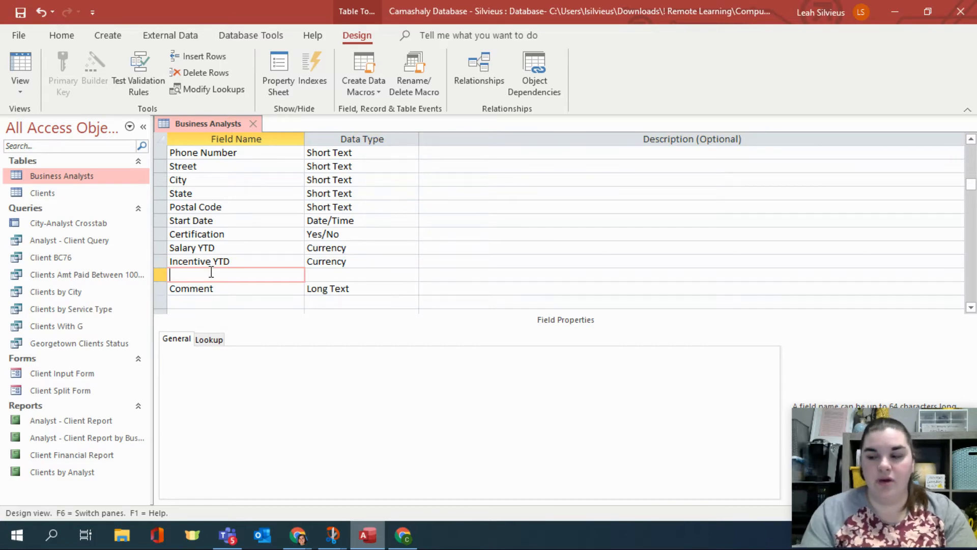
pyautogui.write('Picture')
pyautogui.press('Tab')
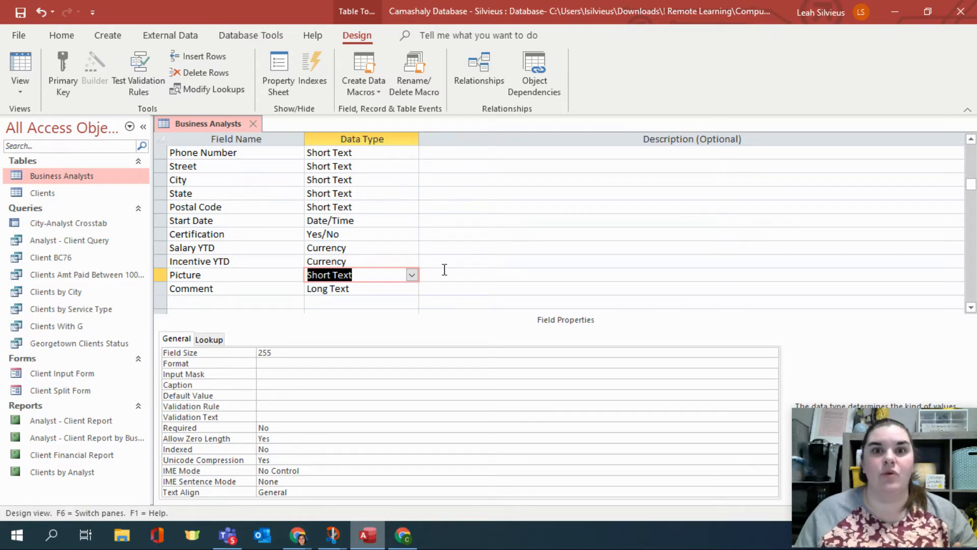
pyautogui.click(412, 275)
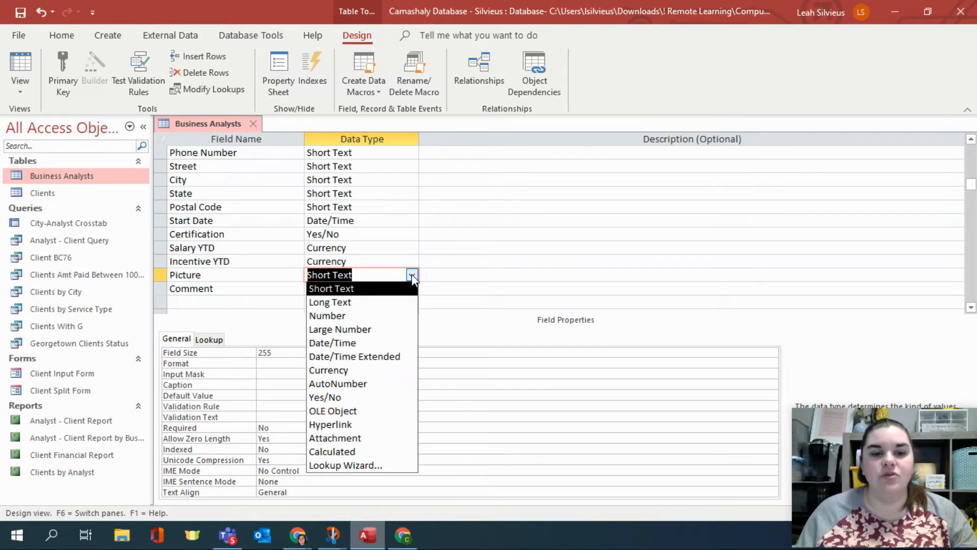
pyautogui.click(407, 411)
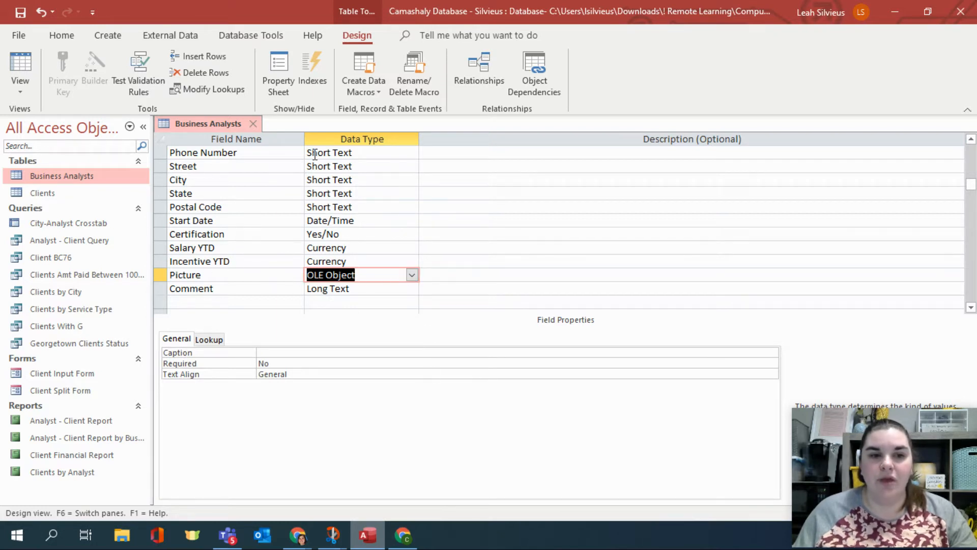
# Review the data types and properties of the Postal Code, Phone Number, Start Date, Certification, Picture and Comment fields
pyautogui.click(374, 206)
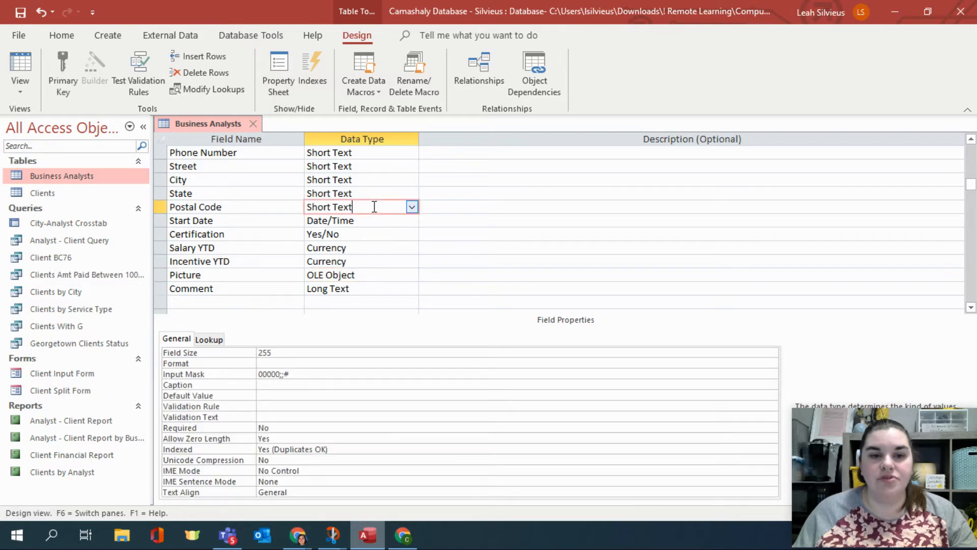
pyautogui.click(331, 153)
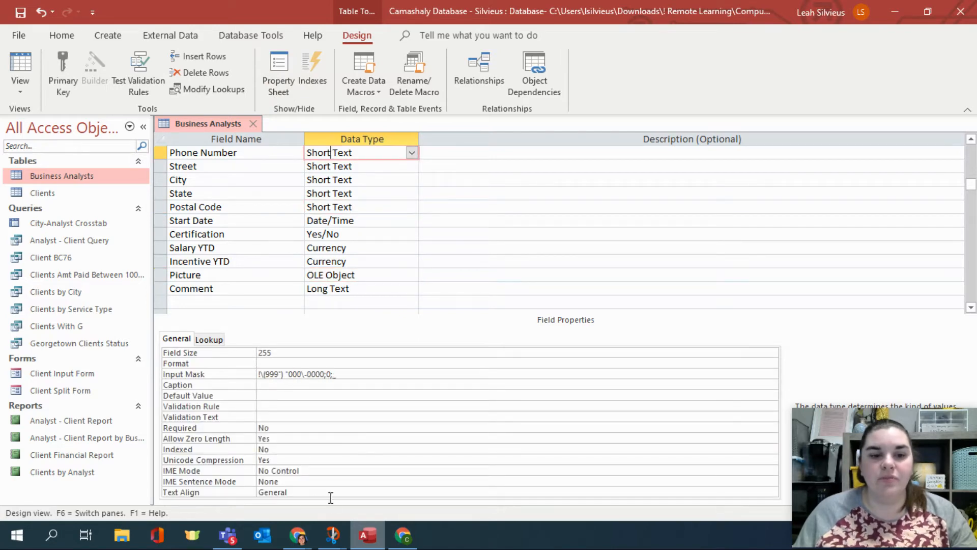
pyautogui.click(344, 219)
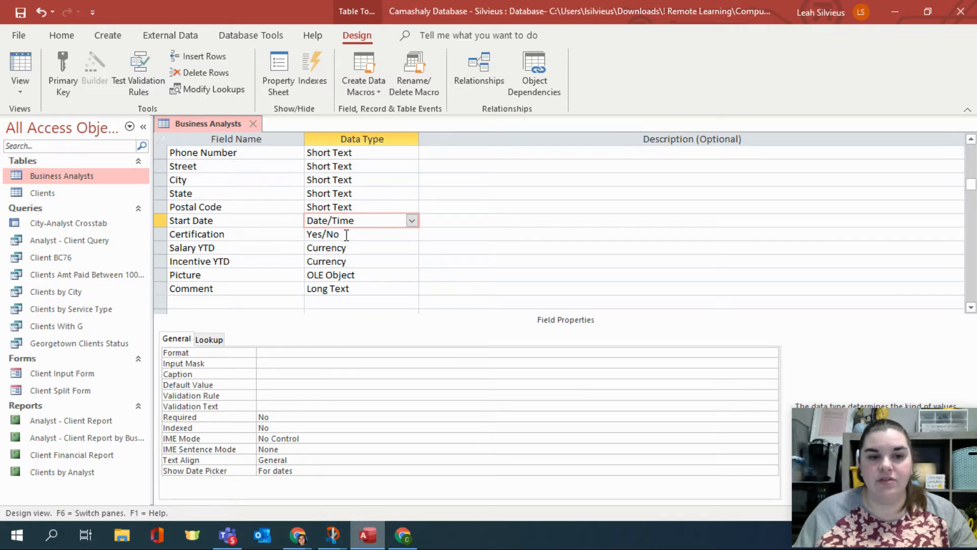
pyautogui.click(346, 234)
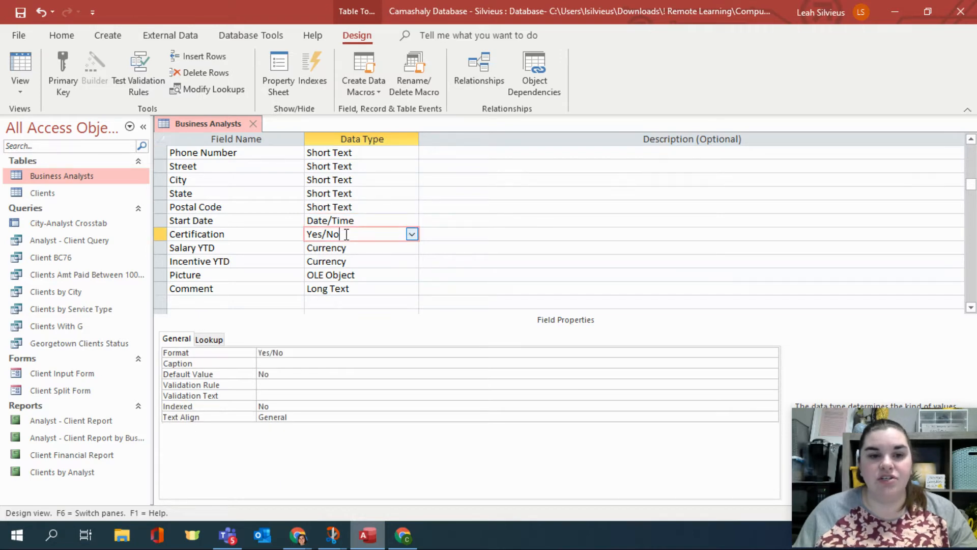
pyautogui.click(344, 276)
pyautogui.click(345, 276)
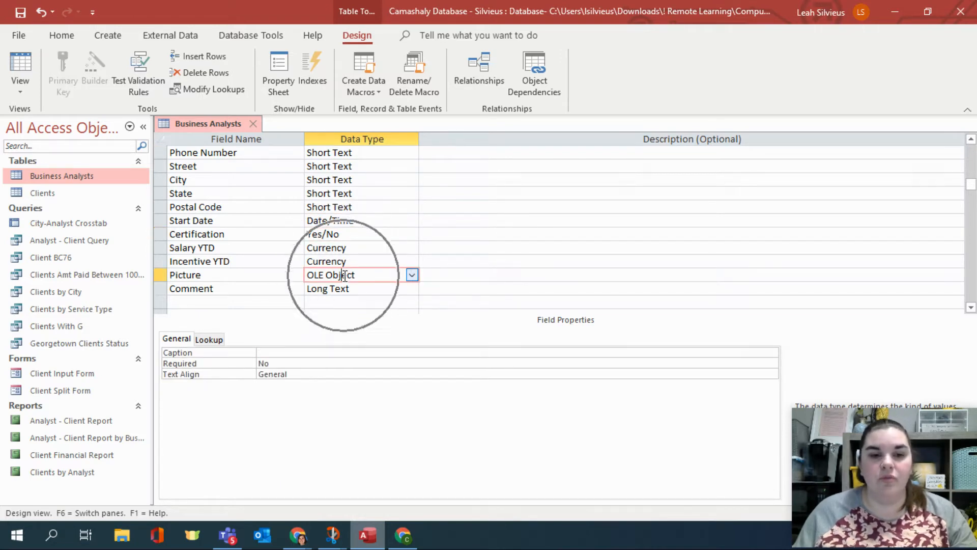
pyautogui.click(354, 293)
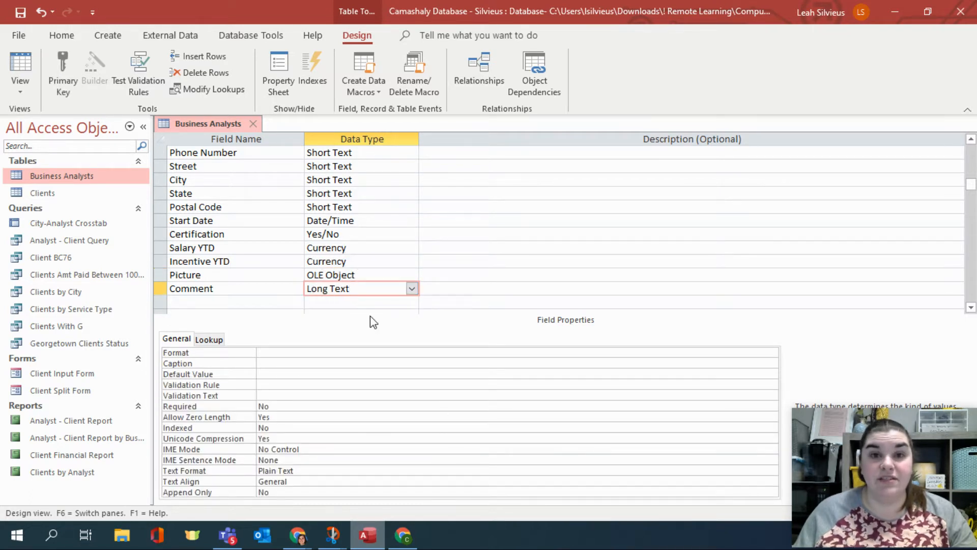
pyautogui.click(413, 289)
pyautogui.click(412, 289)
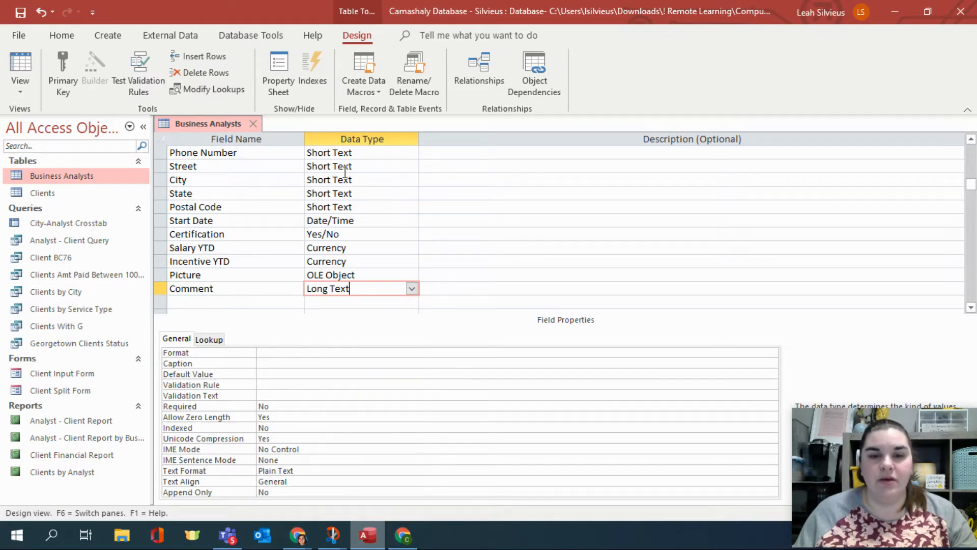
# Switch to Datasheet View, saving the table design, and fill in the first analyst's phone number
pyautogui.click(20, 64)
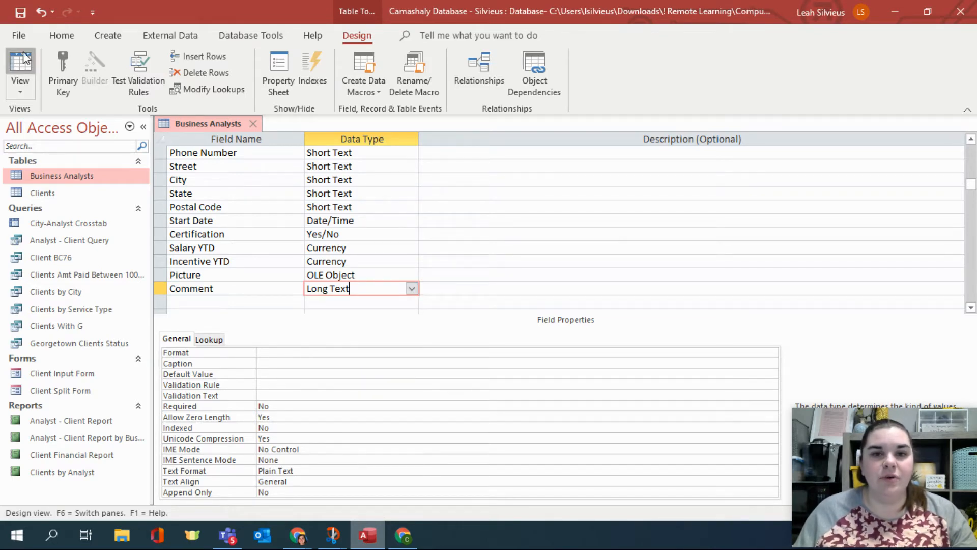
pyautogui.click(464, 311)
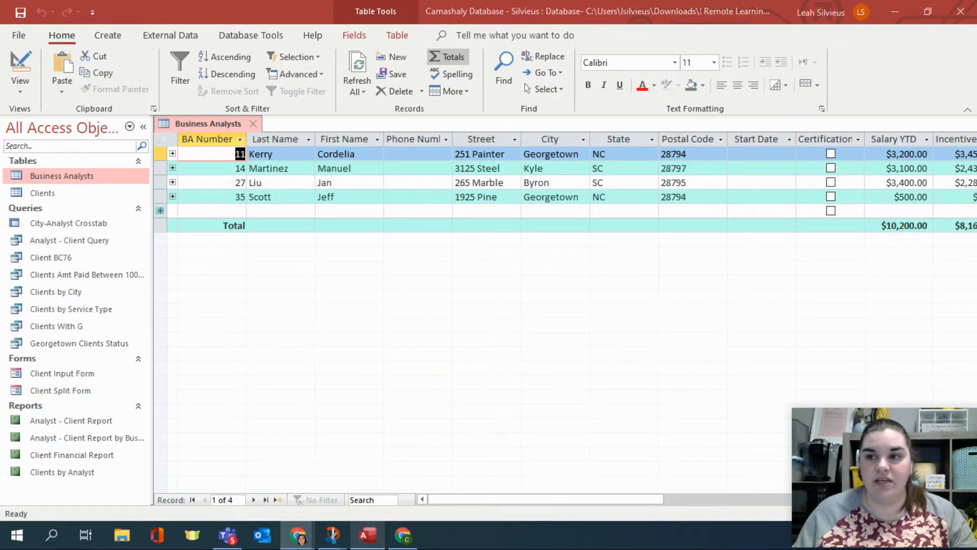
pyautogui.click(400, 153)
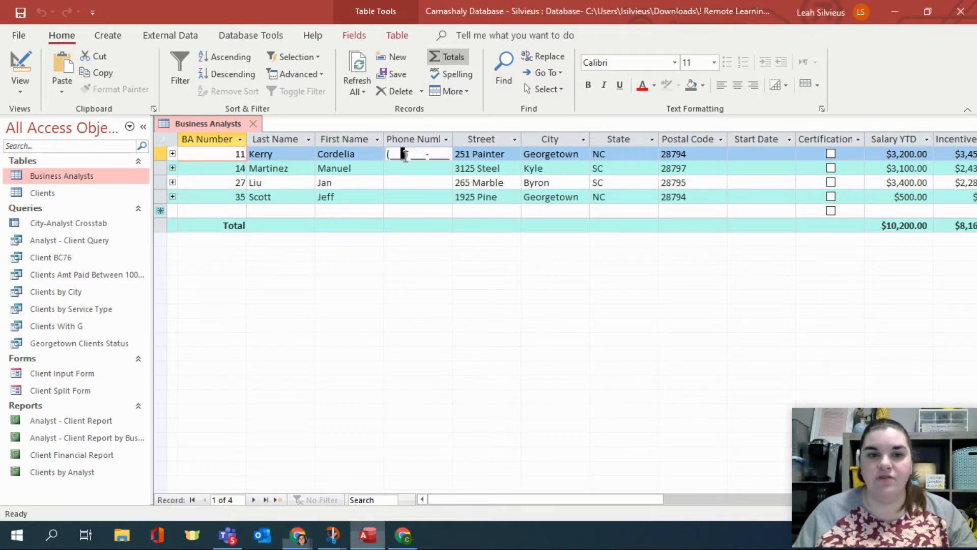
pyautogui.click(394, 155)
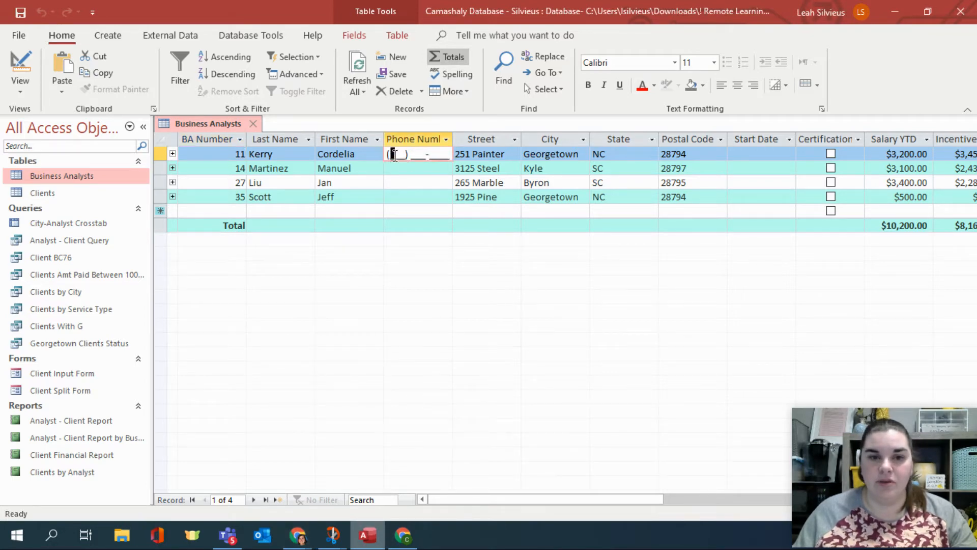
pyautogui.write('704) 5')
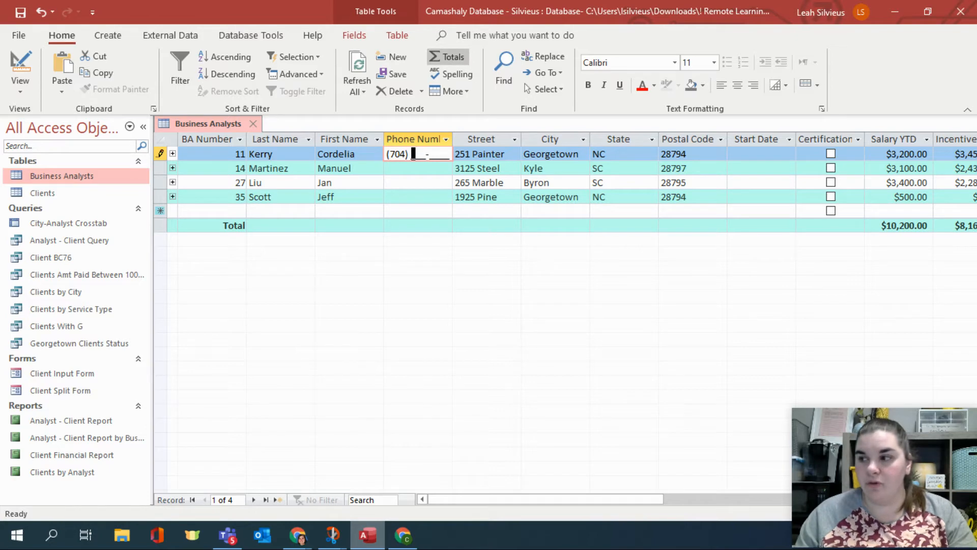
pyautogui.write('55-2436')
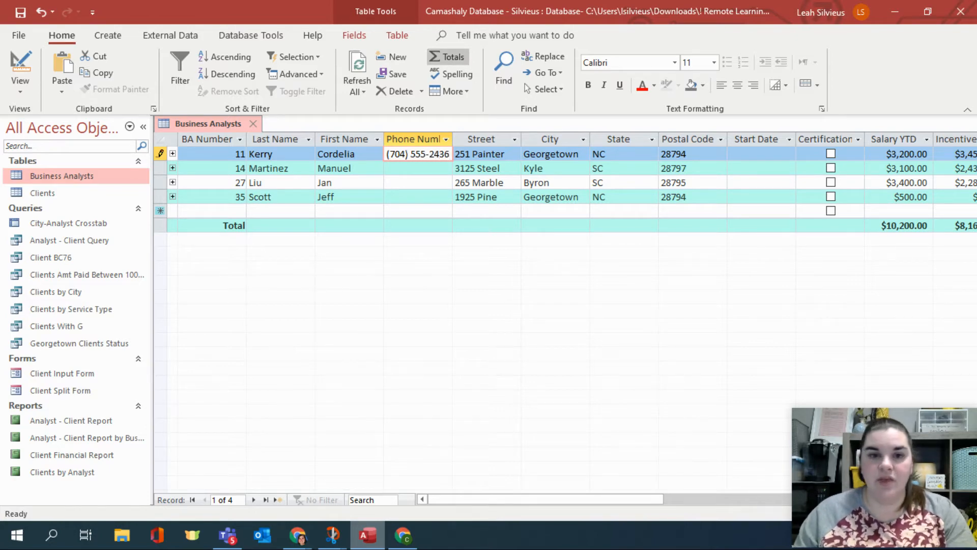
# Fill in the phone numbers of the second and third analysts
pyautogui.press('Down')
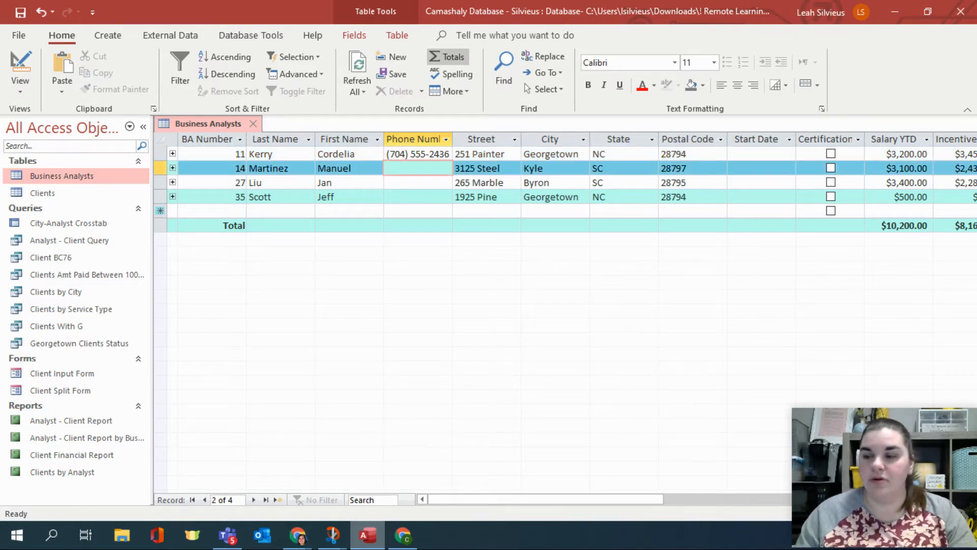
pyautogui.write('803) 555-')
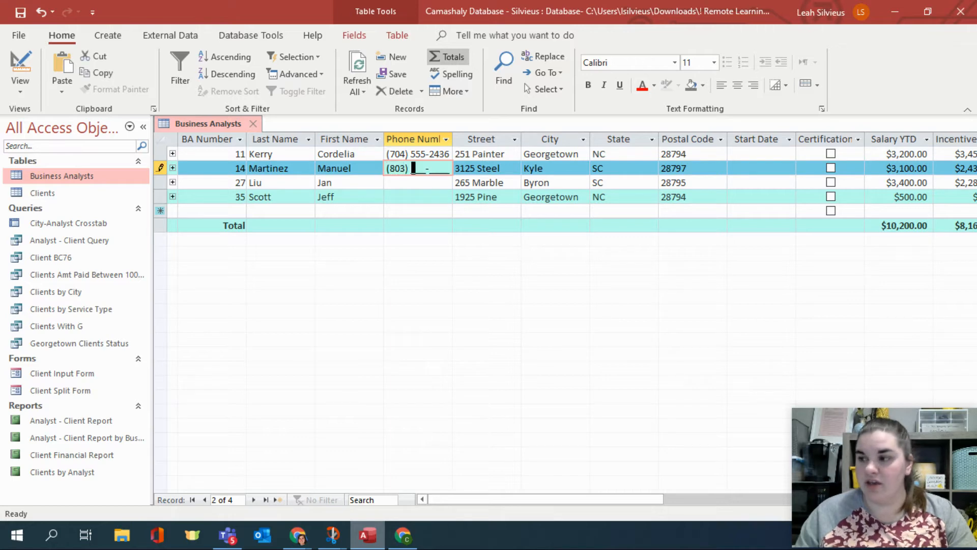
pyautogui.write('1279')
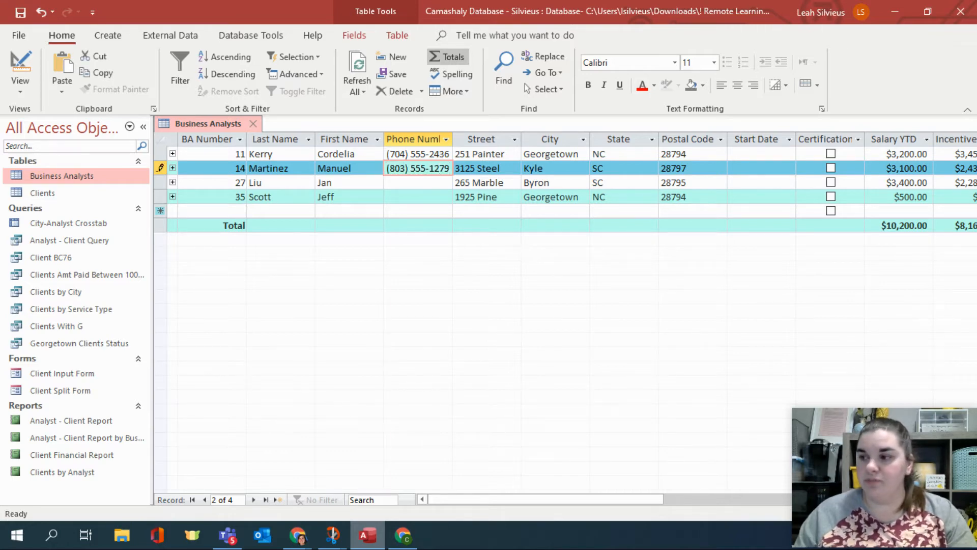
pyautogui.press('Down')
pyautogui.write('80')
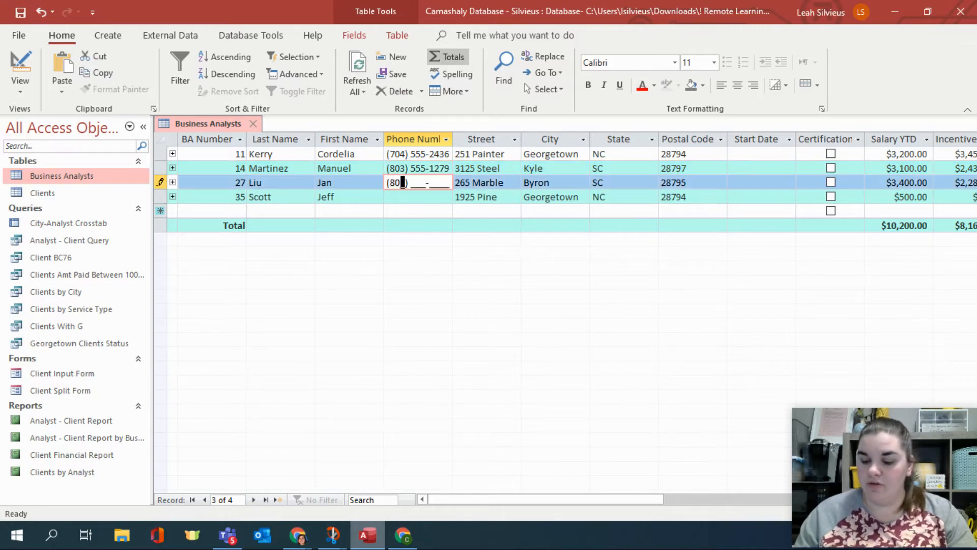
pyautogui.write('3) 555-8658')
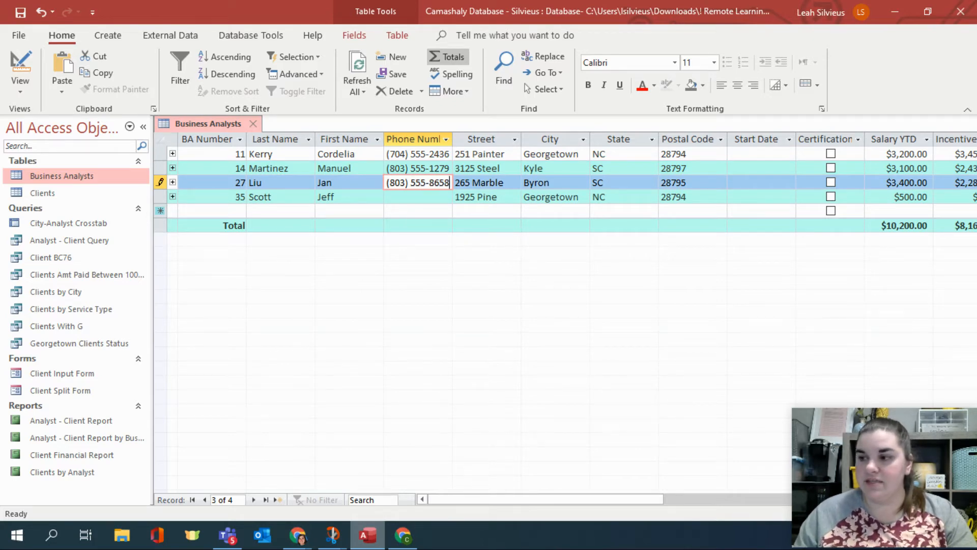
# Fill in the fourth analyst's phone number, correcting the mistyped digits after the area code
pyautogui.press('Down')
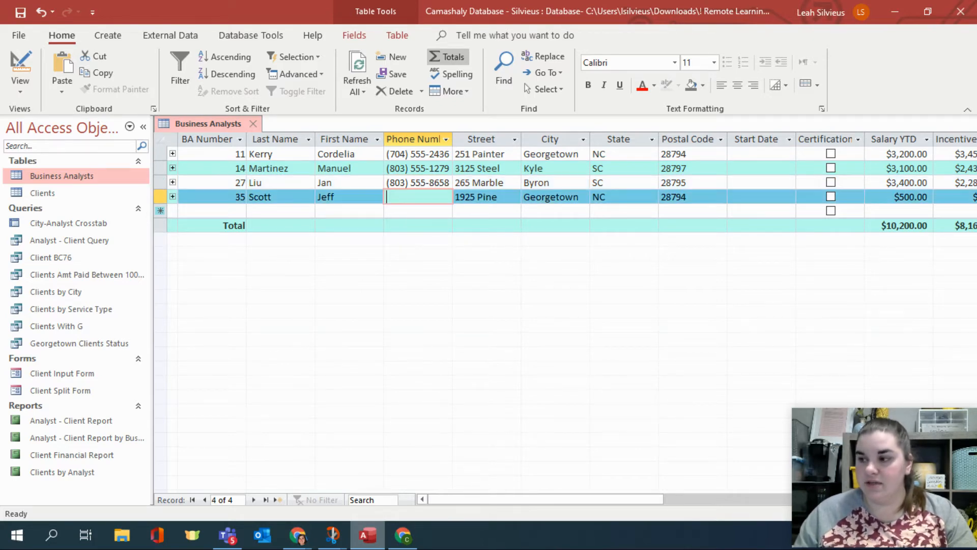
pyautogui.write('704) 565-5')
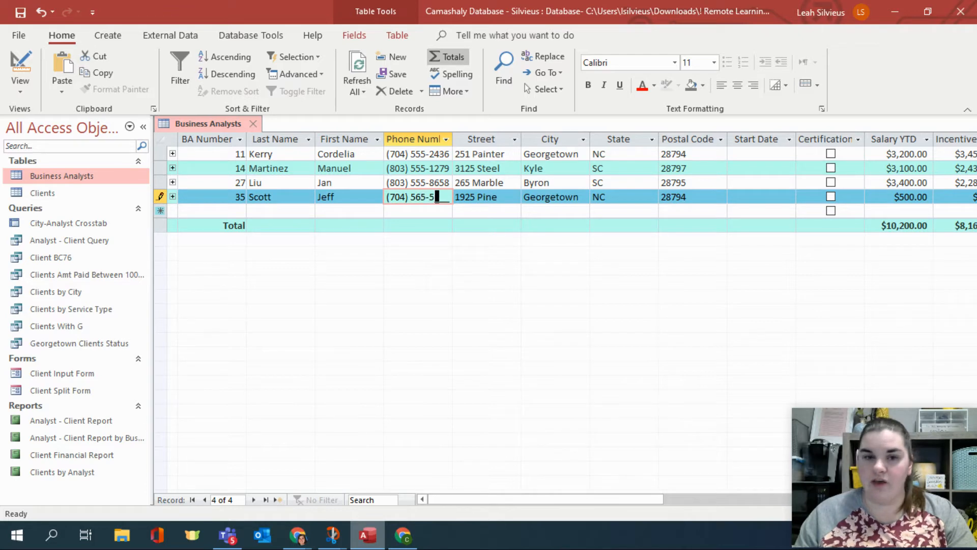
pyautogui.press('BackSpace')
pyautogui.press('BackSpace')
pyautogui.press('BackSpace')
pyautogui.press('BackSpace')
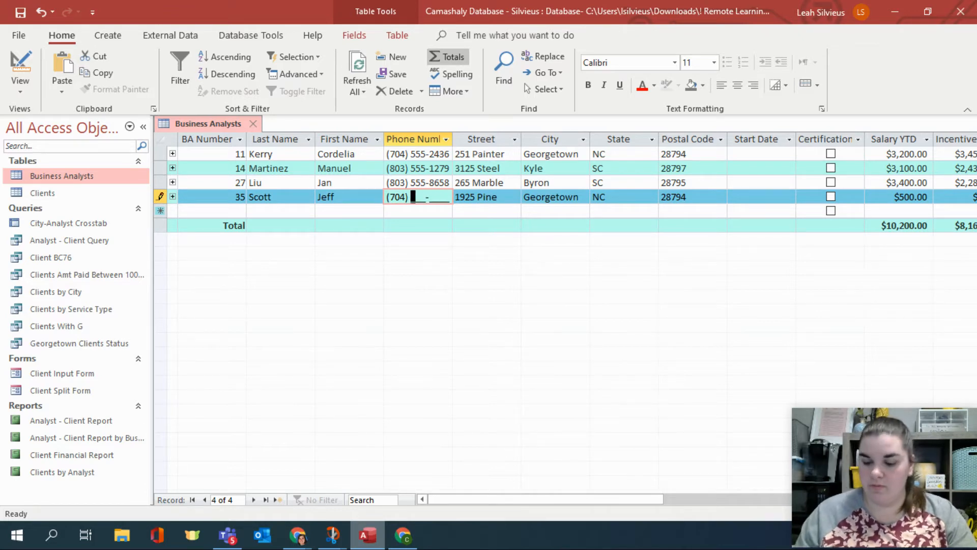
pyautogui.write('555-5762')
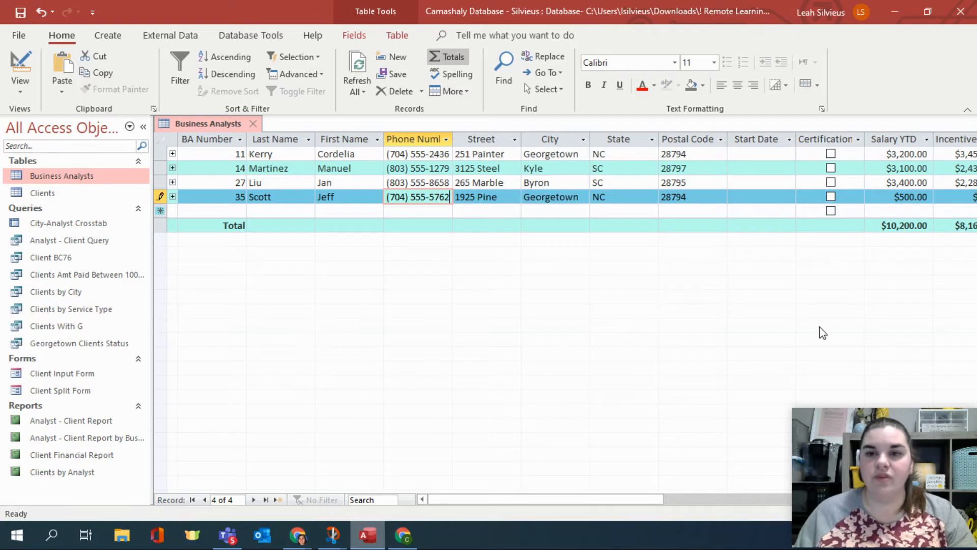
# Enter the start dates 05/24/2010 for the first analyst and 2/01/2011 for the second analyst
pyautogui.click(752, 154)
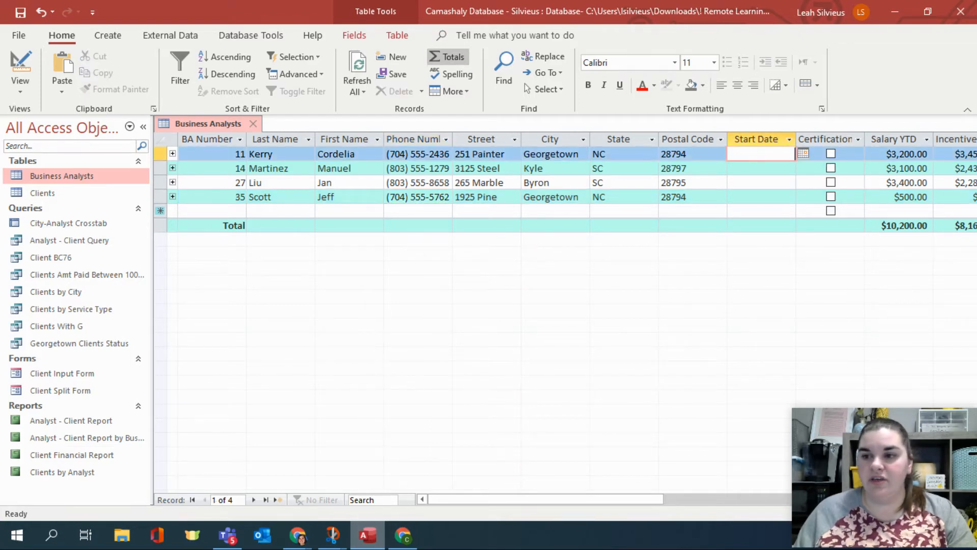
pyautogui.click(784, 151)
pyautogui.write('05/')
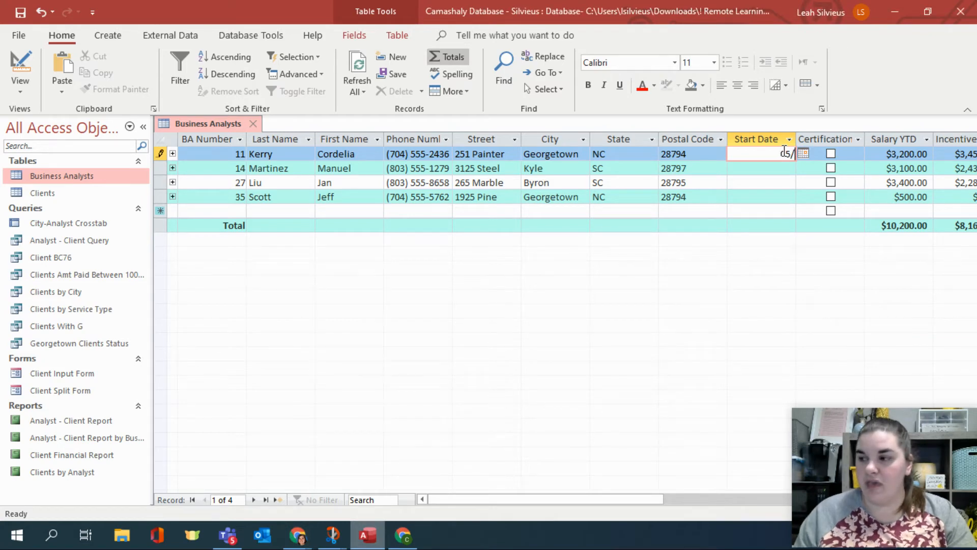
pyautogui.write('24/2010')
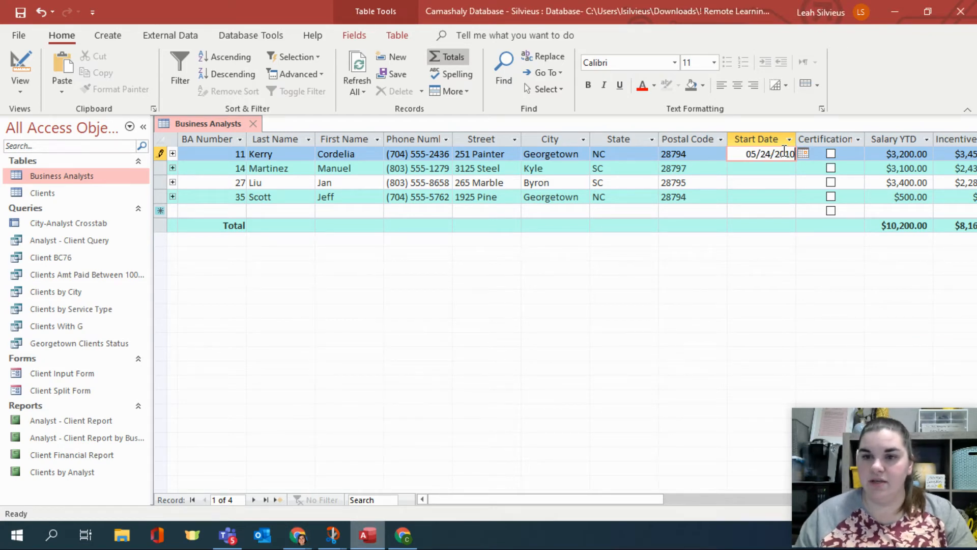
pyautogui.click(777, 172)
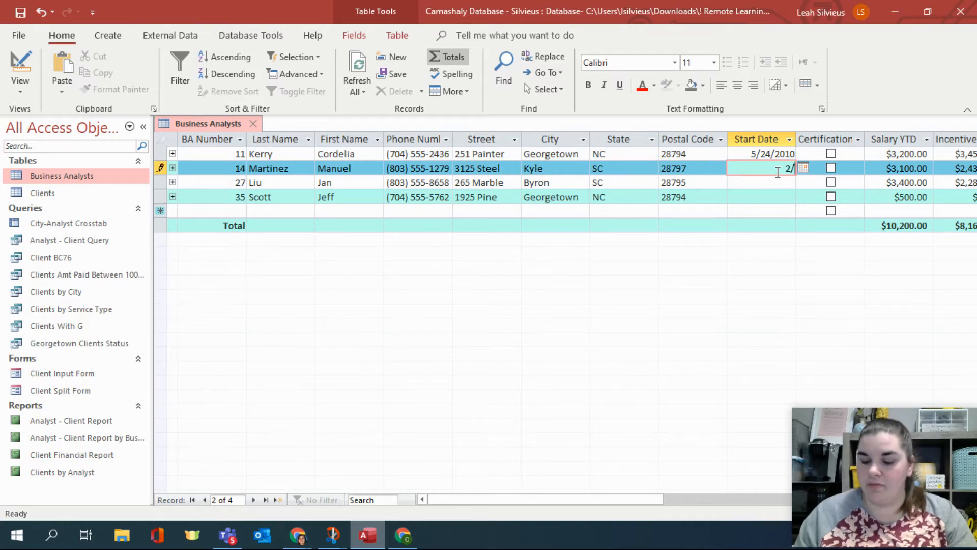
pyautogui.write('2/01/2011')
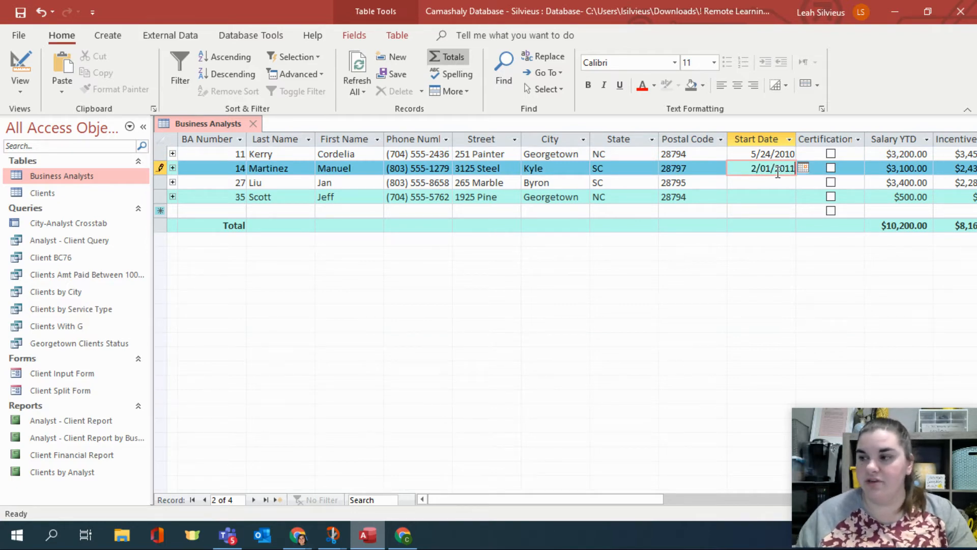
# Enter the start dates 05/16/2011 for the third analyst and 01/09/2010 for the fourth analyst
pyautogui.click(775, 186)
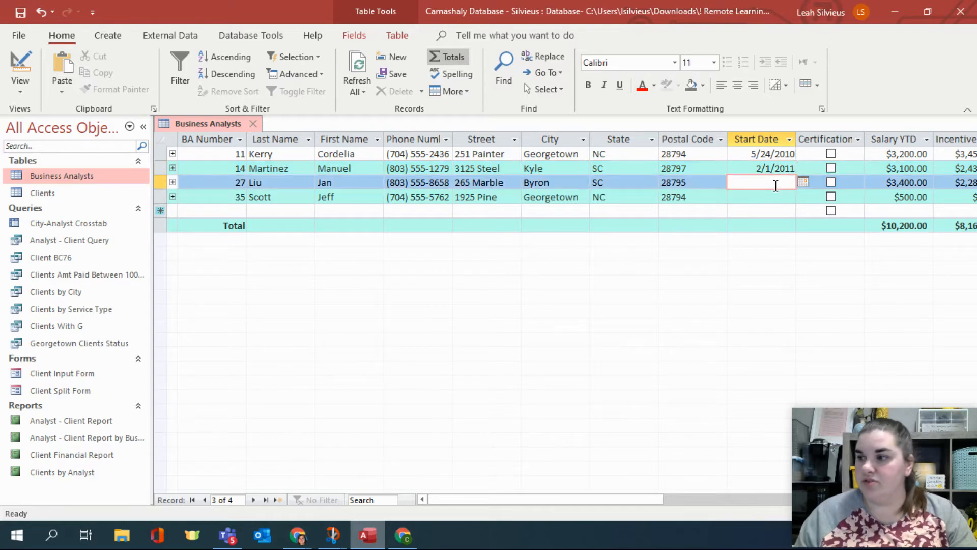
pyautogui.write('05/16/2011')
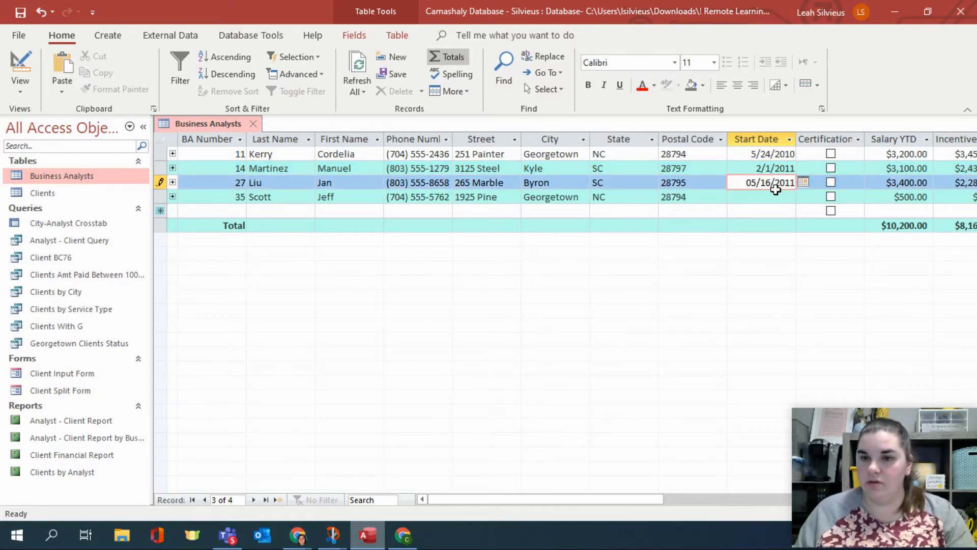
pyautogui.click(776, 200)
pyautogui.write('01')
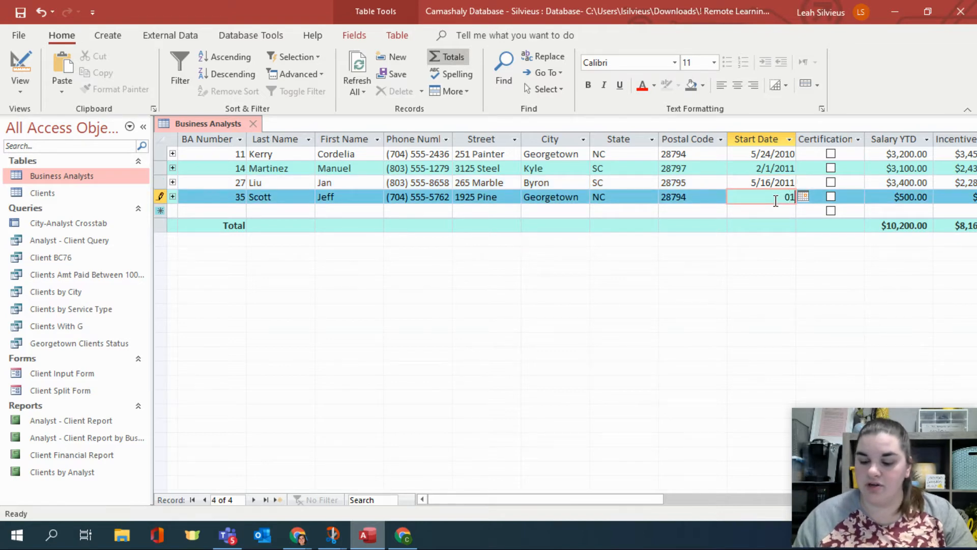
pyautogui.write('/09/2010')
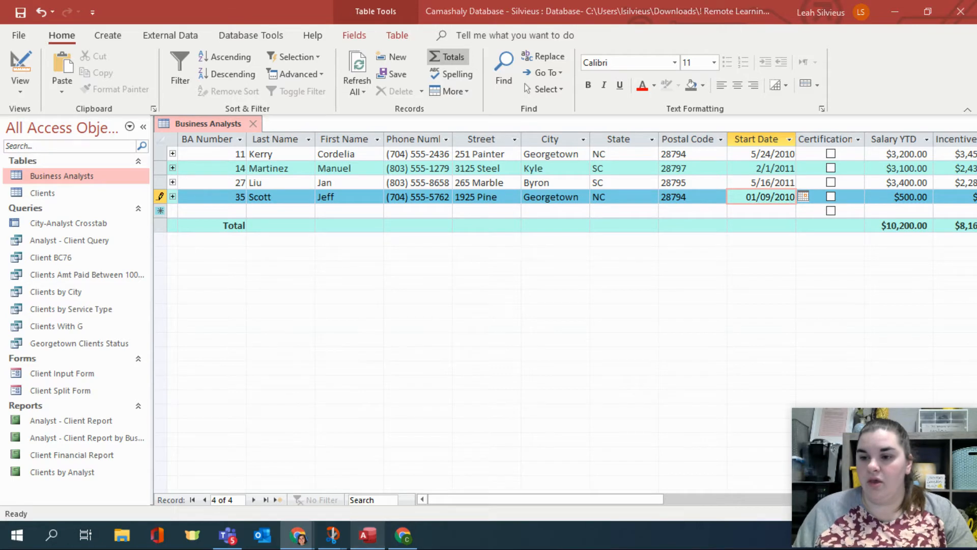
# Mark the first and fourth analysts as certified in the Certification field
pyautogui.click(831, 153)
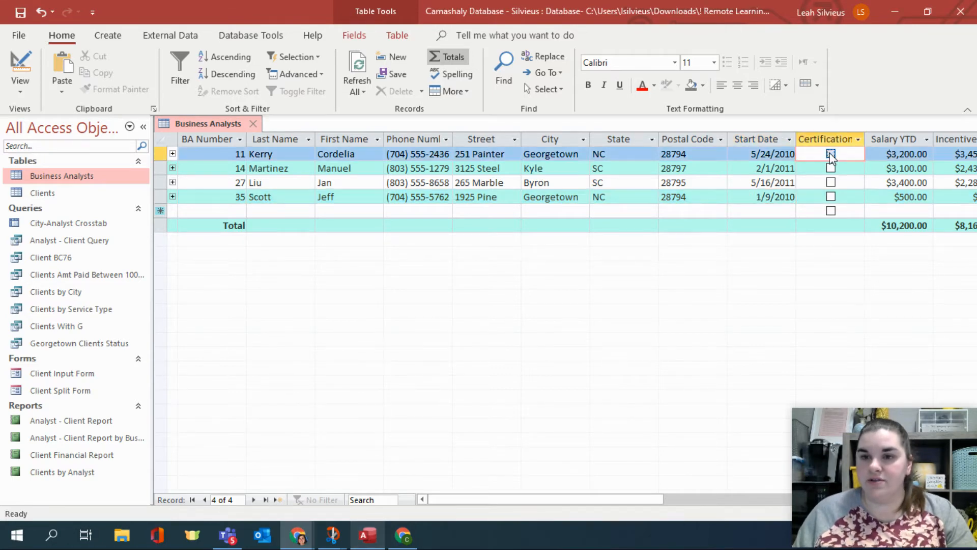
pyautogui.click(830, 197)
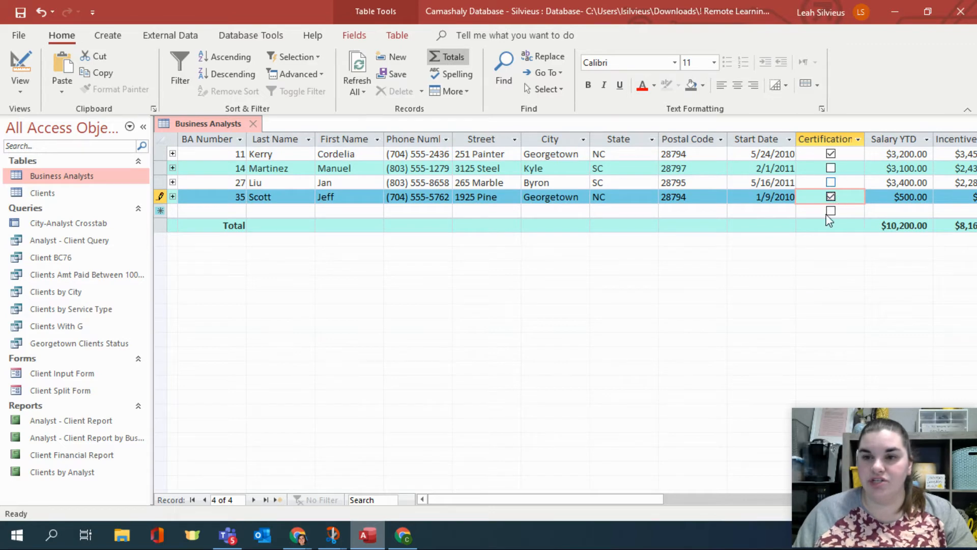
# Switch to the Google Slides presentation in Chrome, open its linked Business Analyst Comments document and move that document out of the way
pyautogui.moveTo(517, 500); pyautogui.dragTo(644, 497)
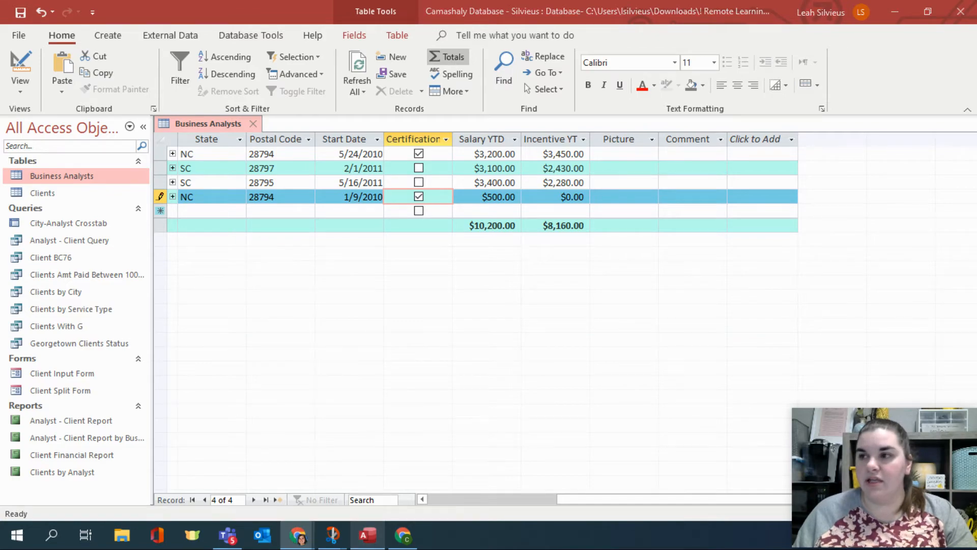
pyautogui.click(297, 534)
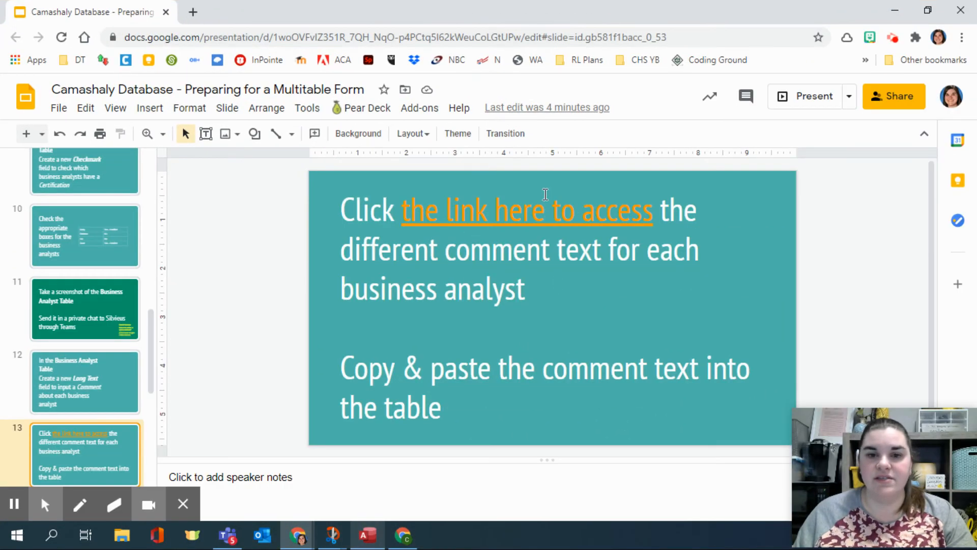
pyautogui.click(517, 216)
pyautogui.click(504, 246)
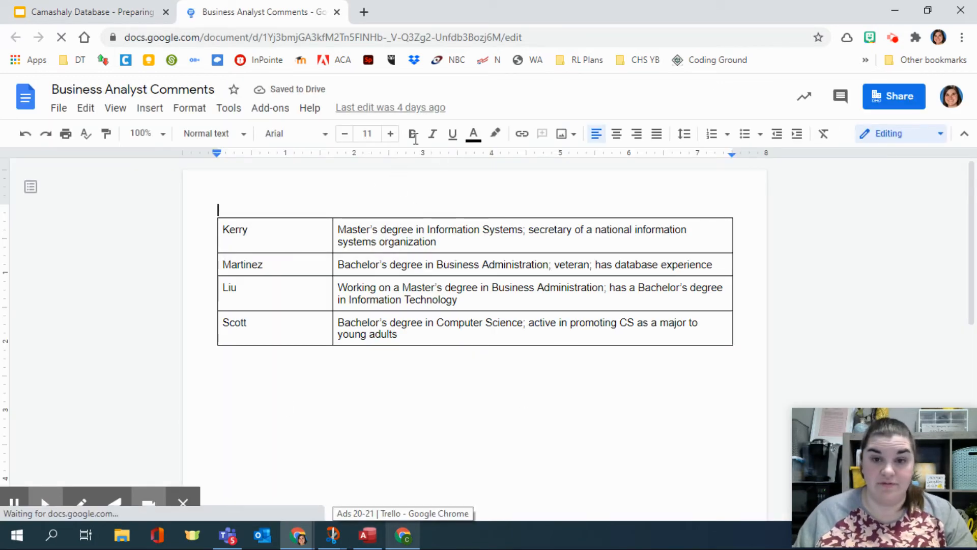
pyautogui.moveTo(574, 15); pyautogui.dragTo(976, 10)
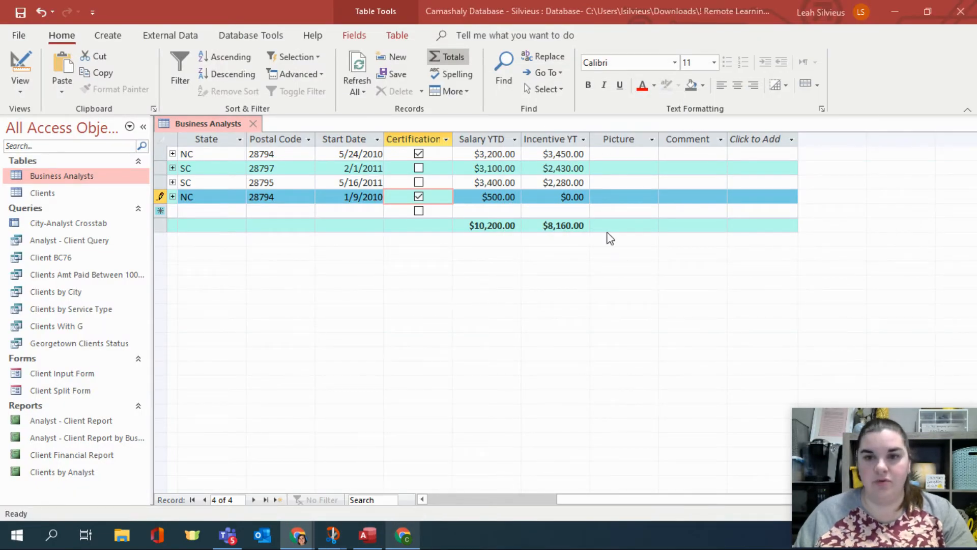
pyautogui.click(664, 155)
pyautogui.hotkey('ctrl', 'v')
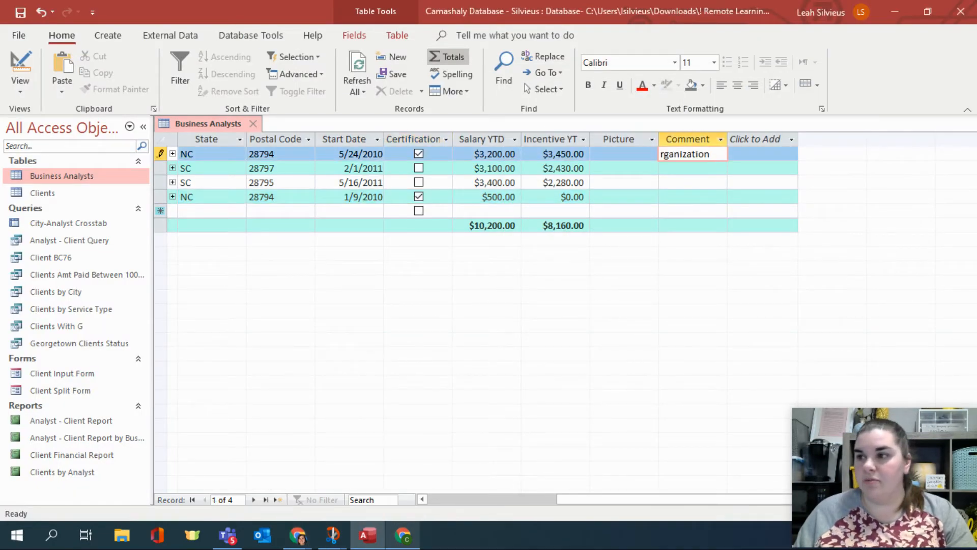
pyautogui.click(702, 172)
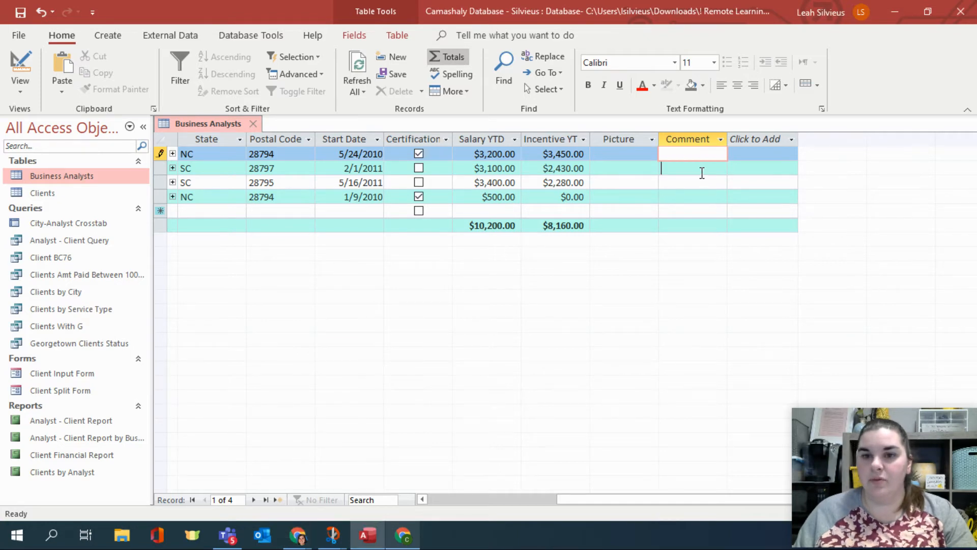
pyautogui.hotkey('ctrl', 'v')
pyautogui.click(697, 155)
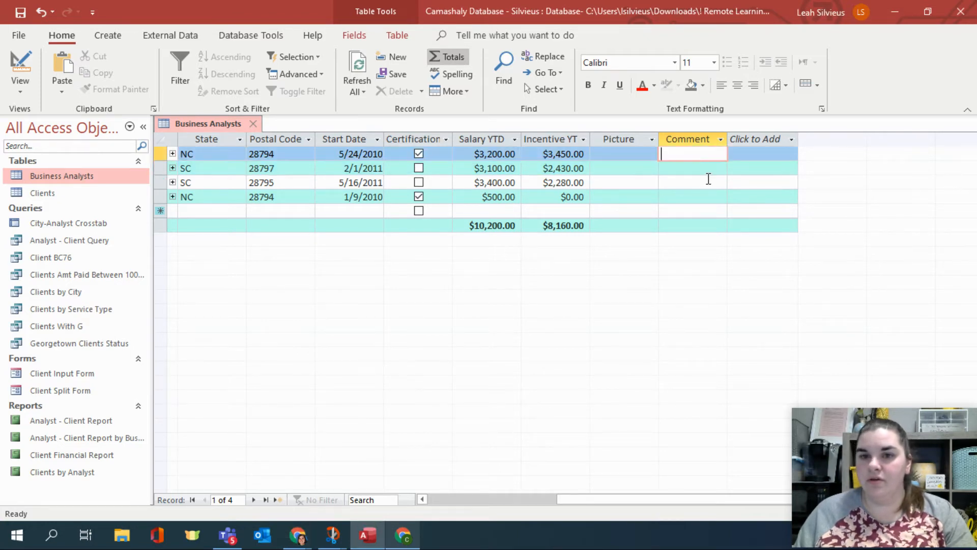
pyautogui.click(707, 168)
pyautogui.click(696, 154)
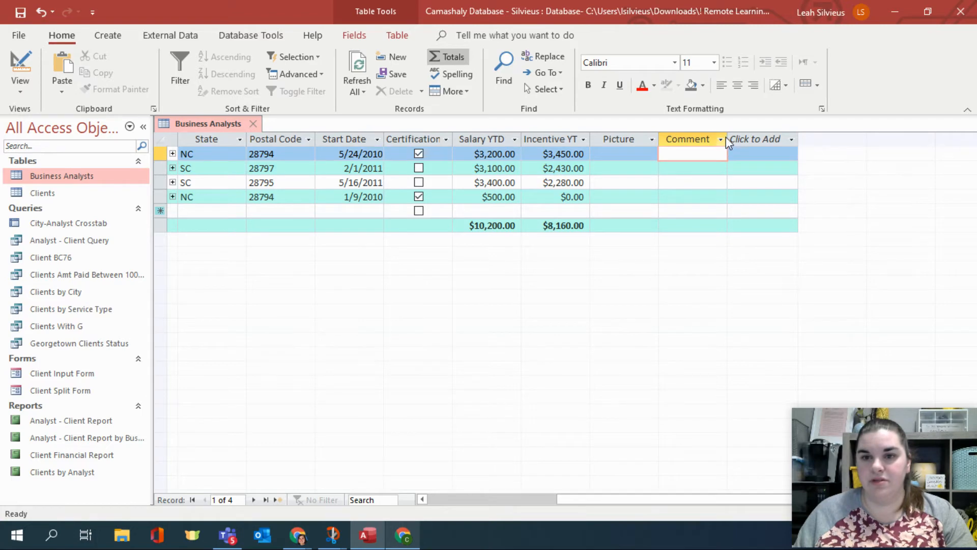
# Widen the Comment column and paste "Master's degree in Information Systems; secretary of a national information systems organization" as the first analyst's comment
pyautogui.moveTo(726, 137); pyautogui.dragTo(856, 137)
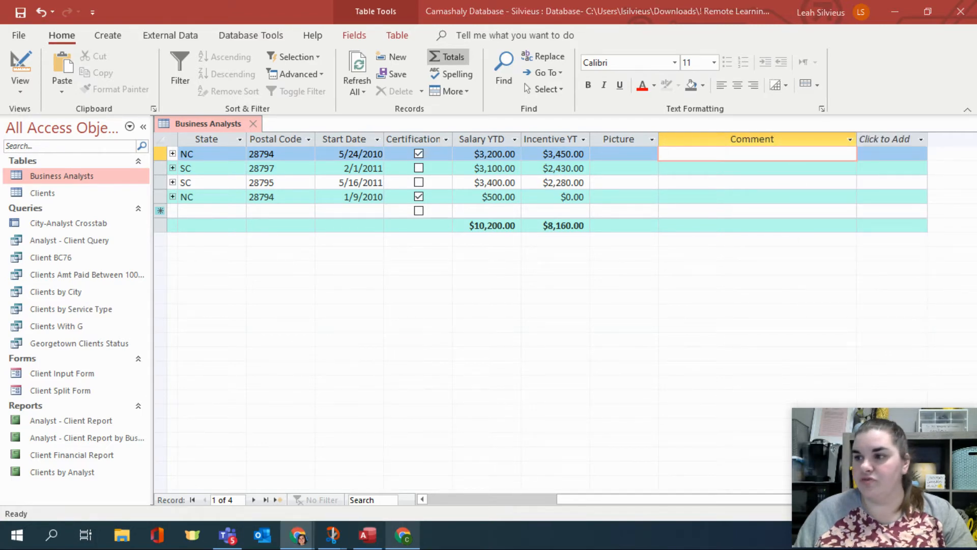
pyautogui.write('nformation systems organization')
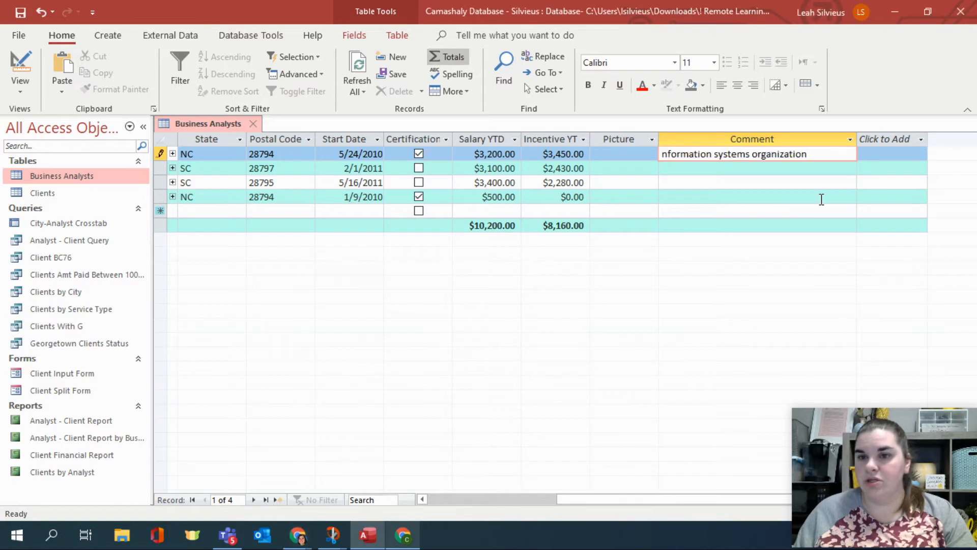
pyautogui.press('Tab')
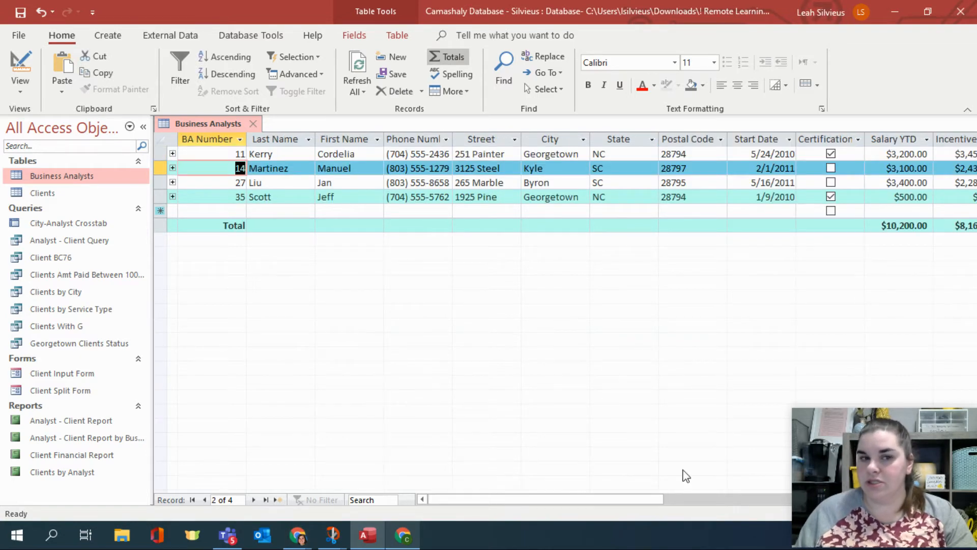
# Paste "Bachelor's degree in Business Administration; veteran; has database experience" into the second analyst's Comment field
pyautogui.moveTo(477, 500); pyautogui.dragTo(626, 490)
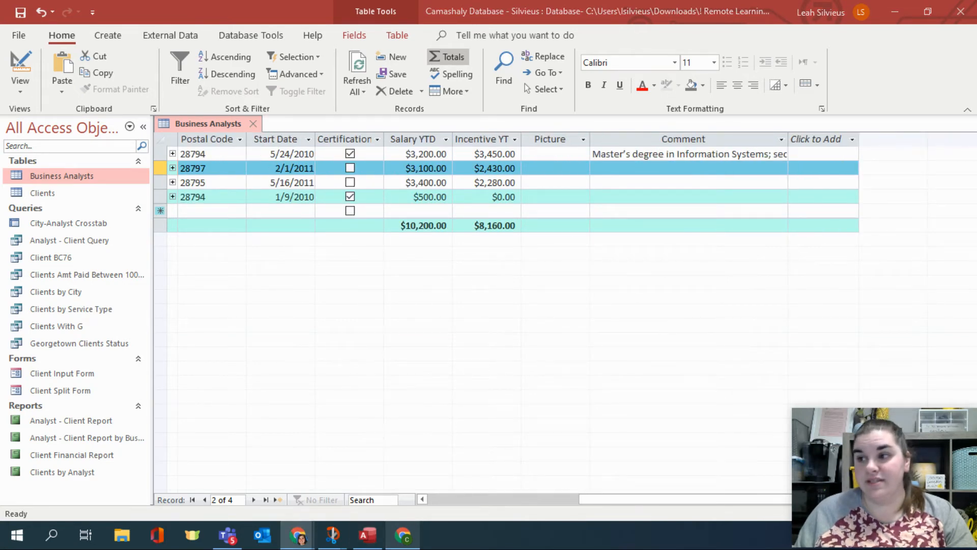
pyautogui.click(637, 168)
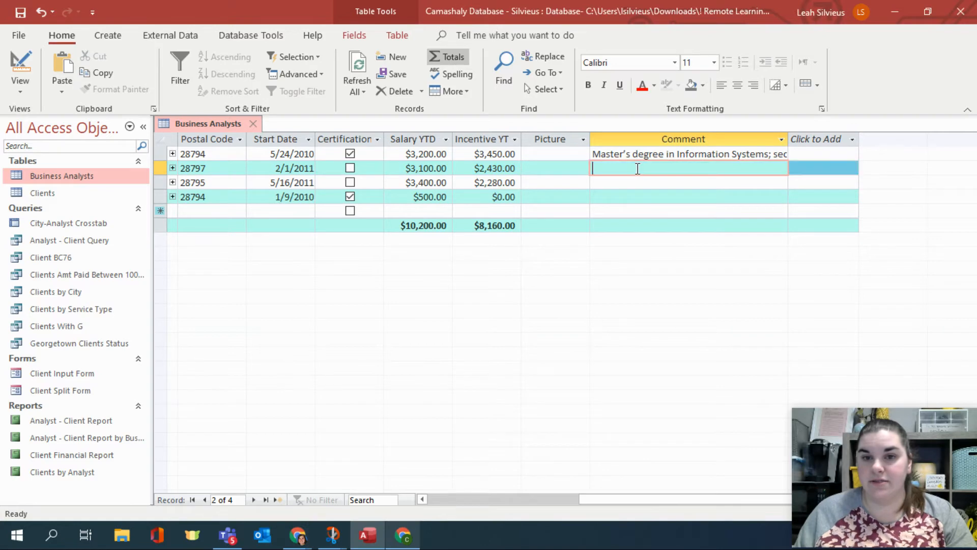
pyautogui.hotkey('ctrl', 'v')
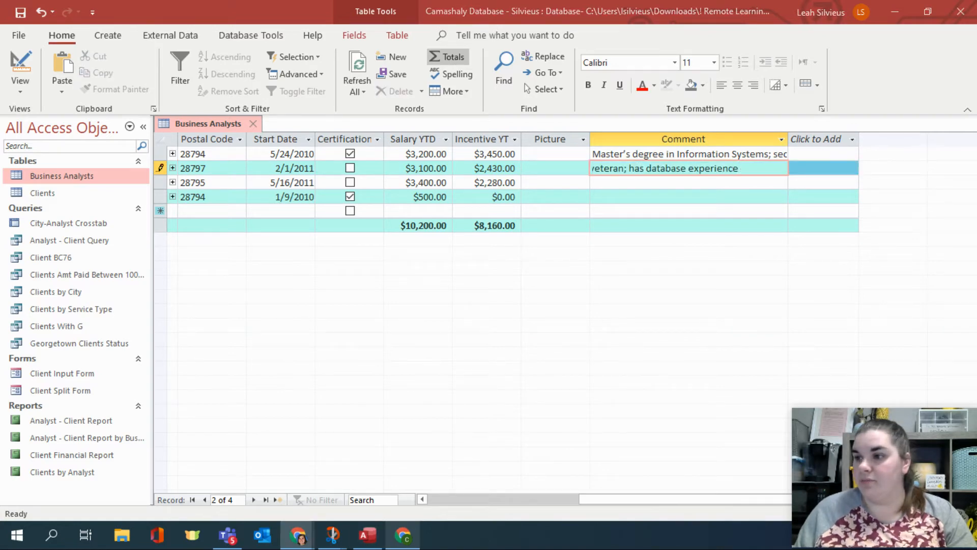
# Paste the third and fourth analysts' comments from the document, beginning "Working on a Master's degree" and "Bachelor's degree in Computer Science", into their Comment fields
pyautogui.click(691, 183)
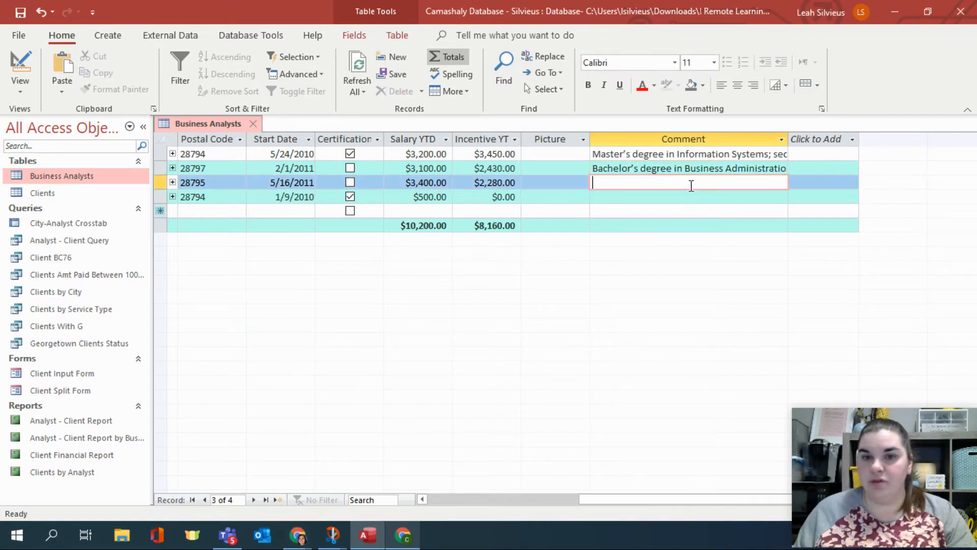
pyautogui.hotkey('ctrl', 'v')
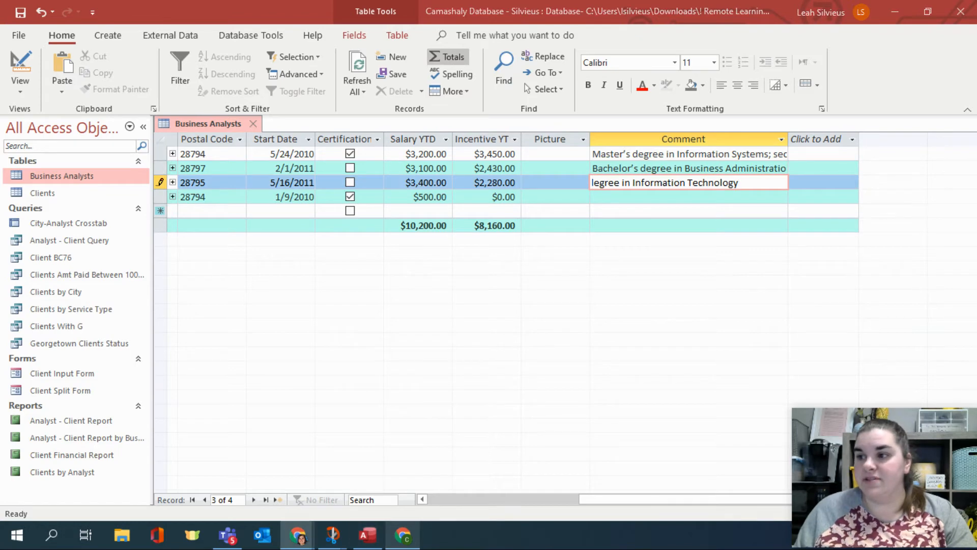
pyautogui.click(657, 198)
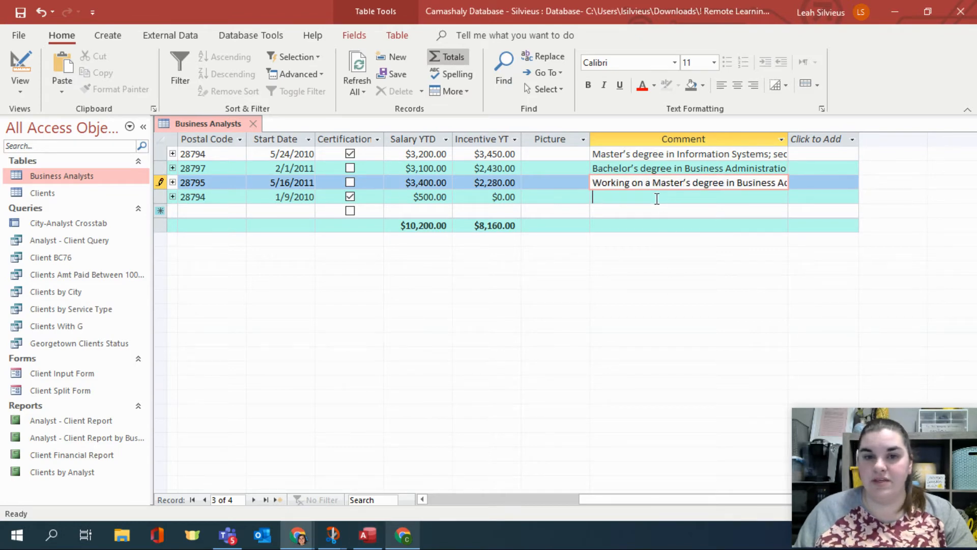
pyautogui.hotkey('ctrl', 'v')
pyautogui.click(541, 200)
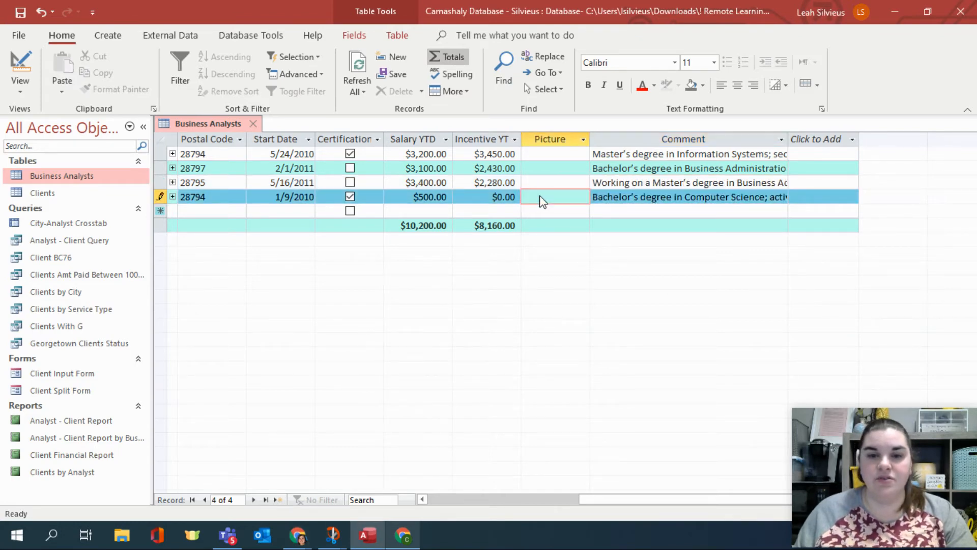
pyautogui.click(555, 156)
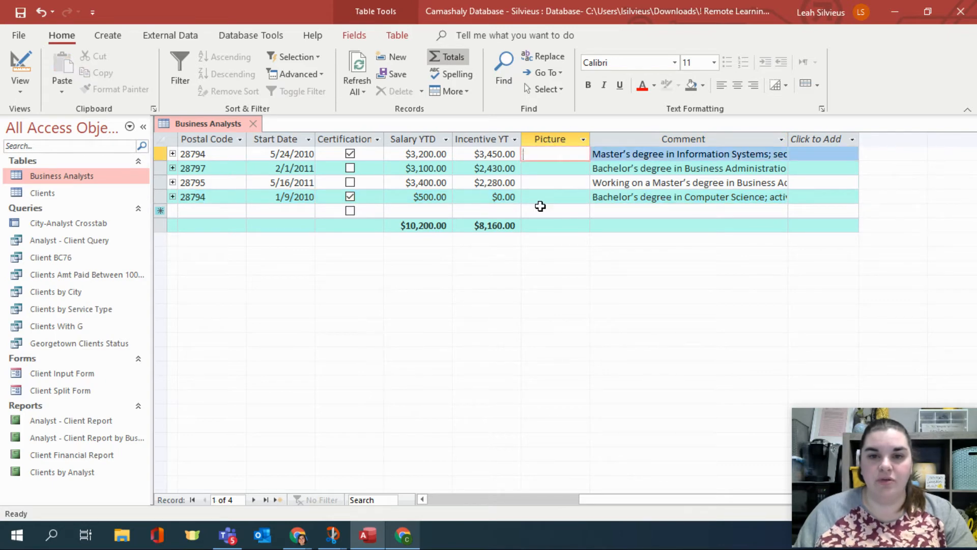
pyautogui.click(560, 158)
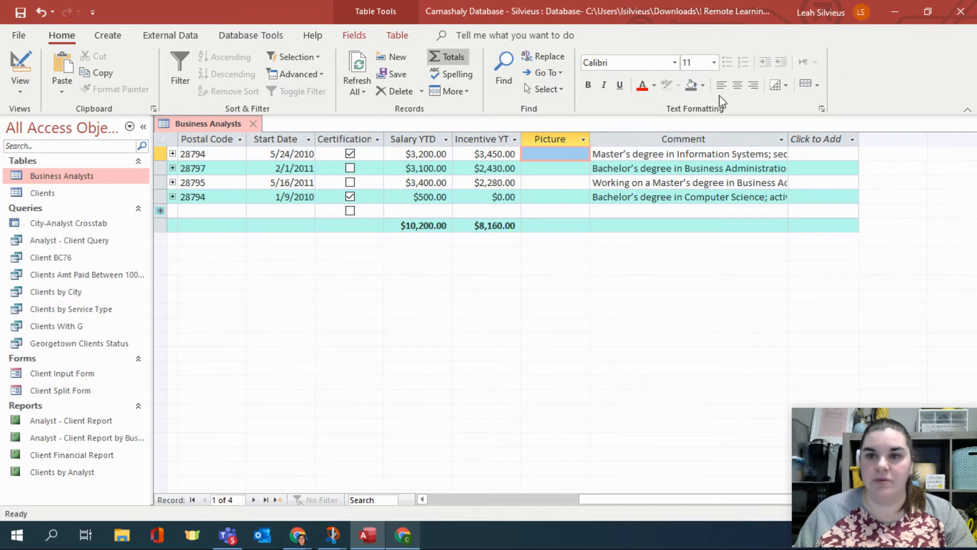
pyautogui.click(351, 34)
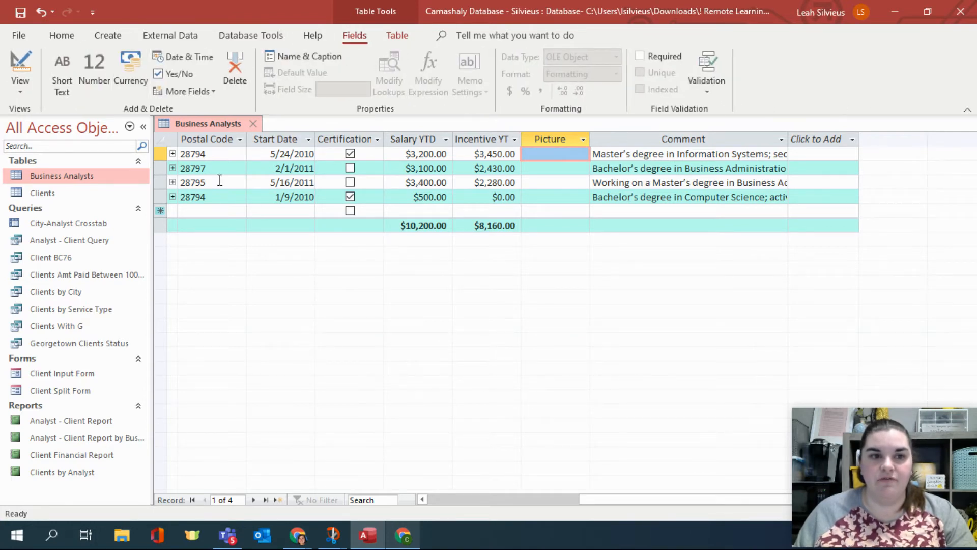
pyautogui.click(396, 36)
pyautogui.click(355, 38)
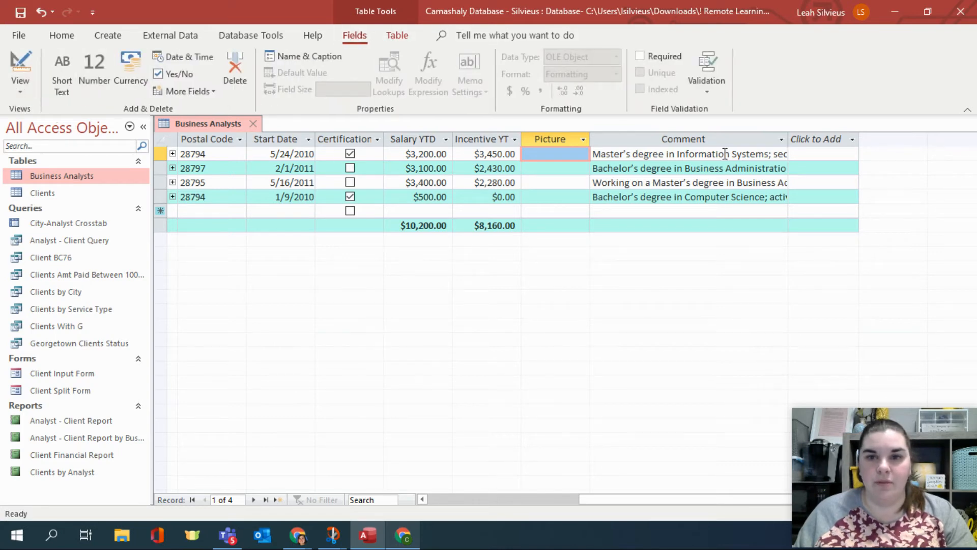
pyautogui.rightClick(560, 159)
pyautogui.click(550, 151)
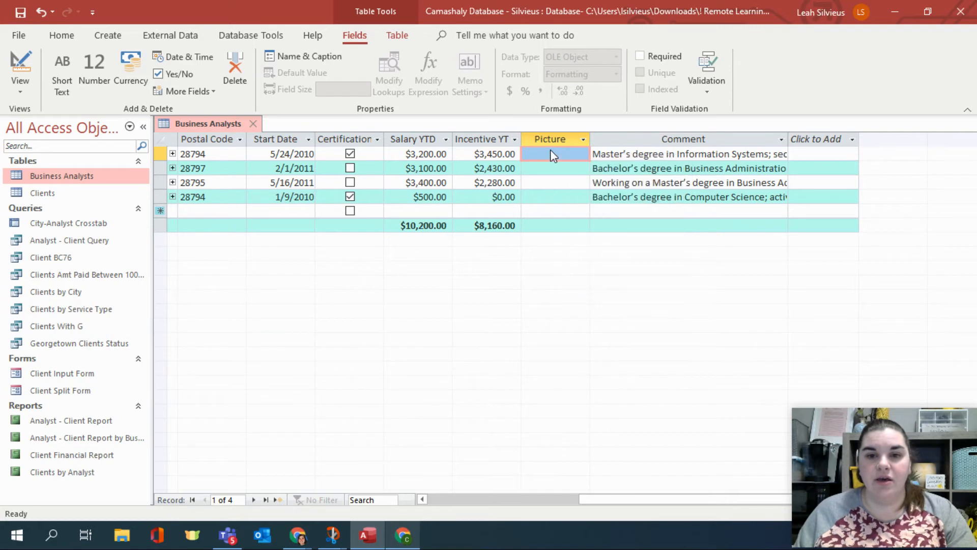
pyautogui.rightClick(551, 151)
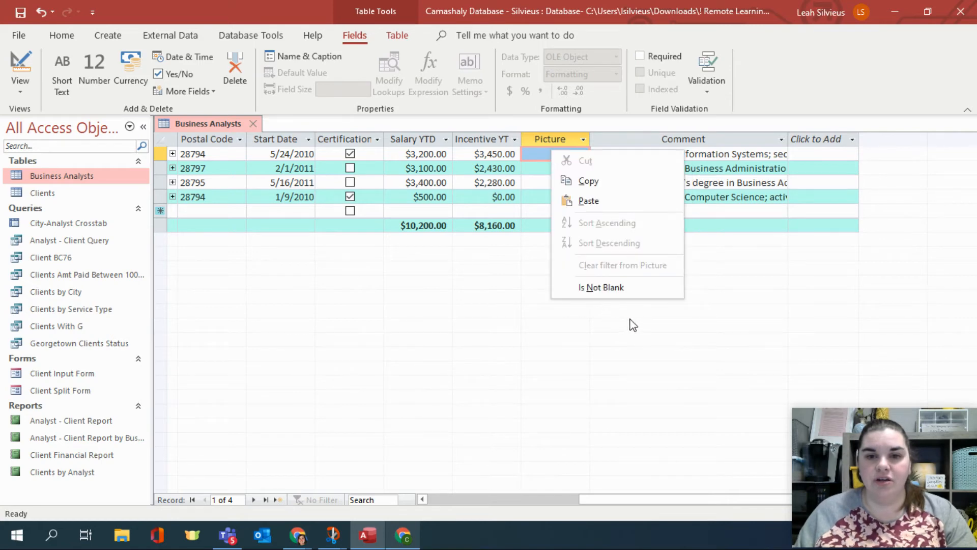
pyautogui.click(544, 152)
pyautogui.click(560, 164)
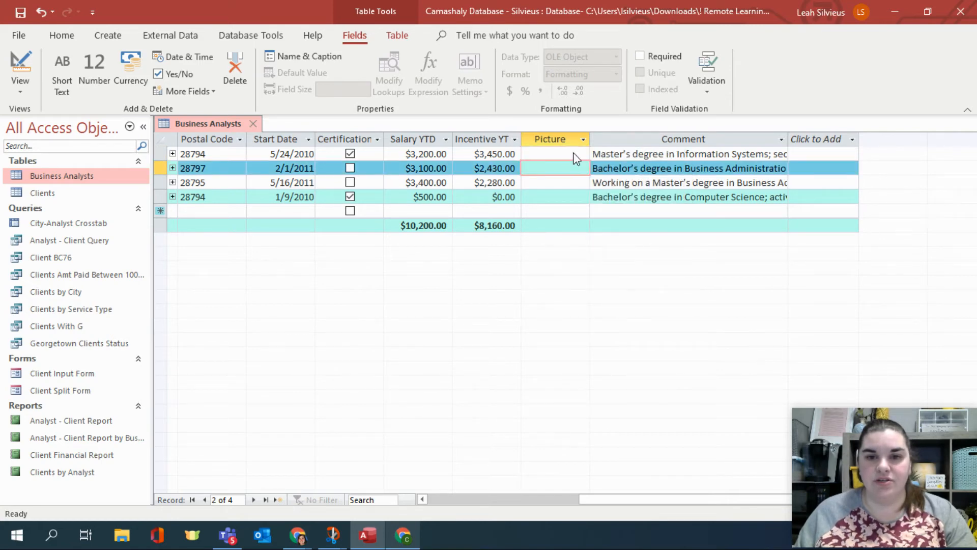
pyautogui.click(574, 154)
pyautogui.rightClick(573, 154)
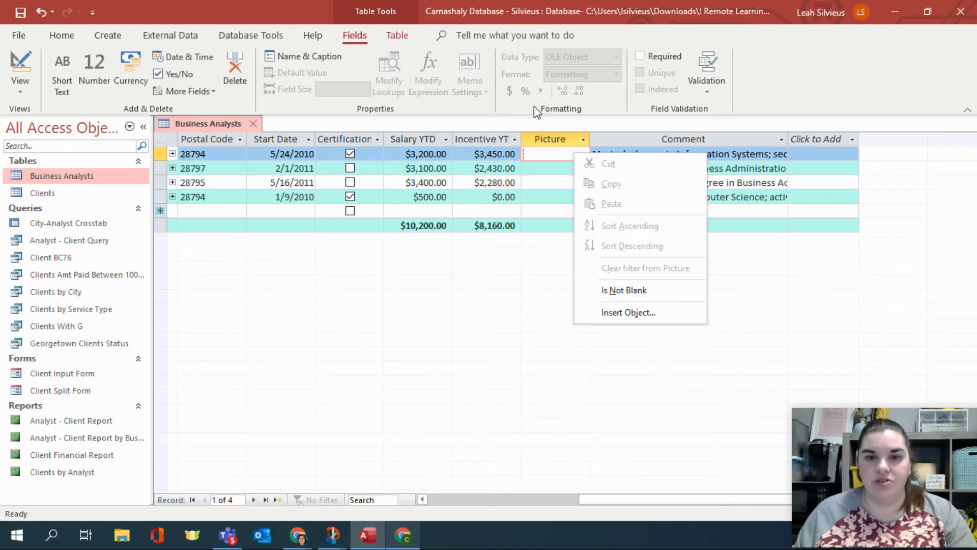
# Open the Insert Object dialog for the first analyst's Picture field
pyautogui.click(539, 159)
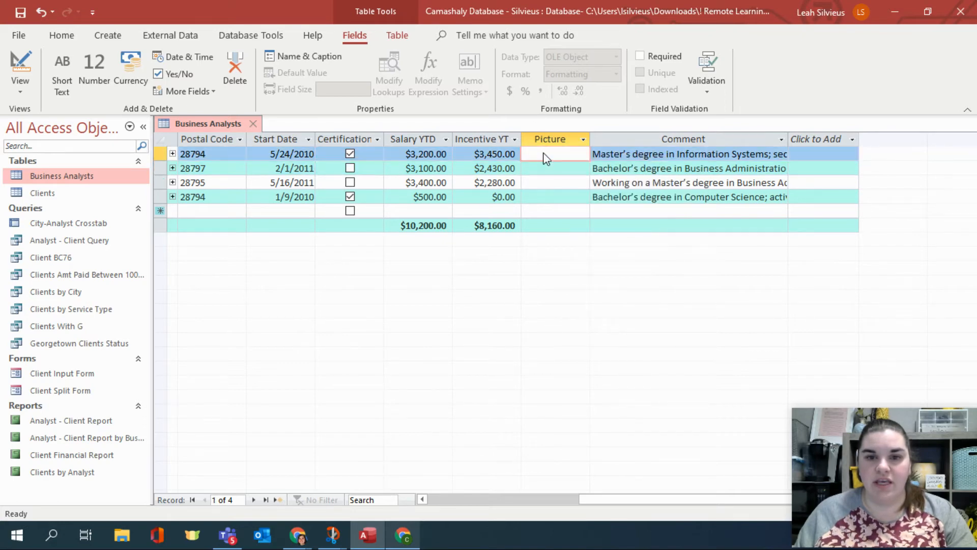
pyautogui.rightClick(543, 151)
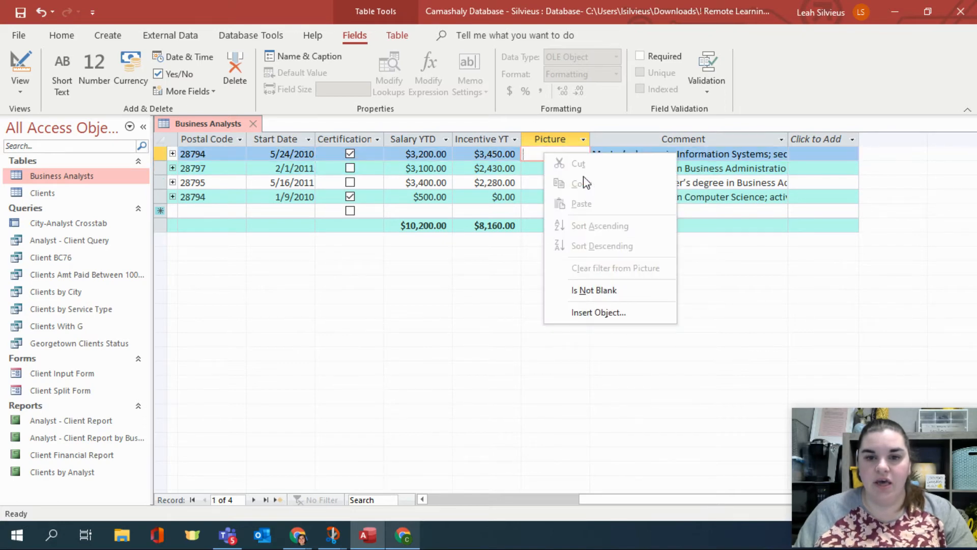
pyautogui.click(603, 313)
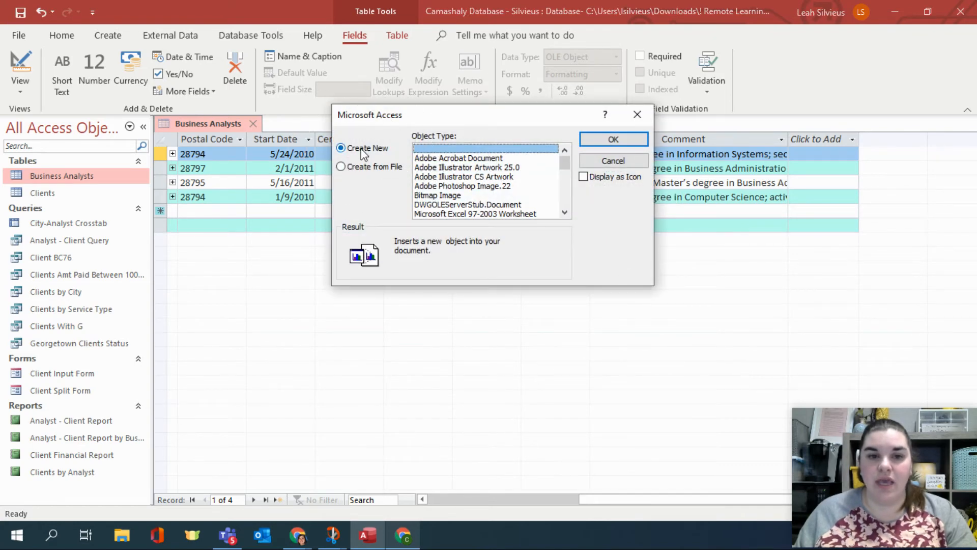
pyautogui.click(364, 153)
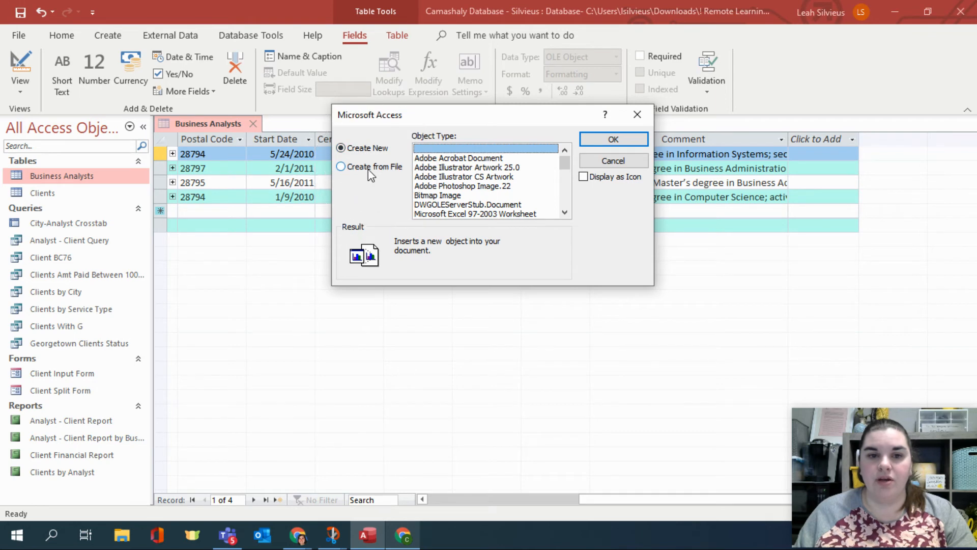
pyautogui.press('ctrl')
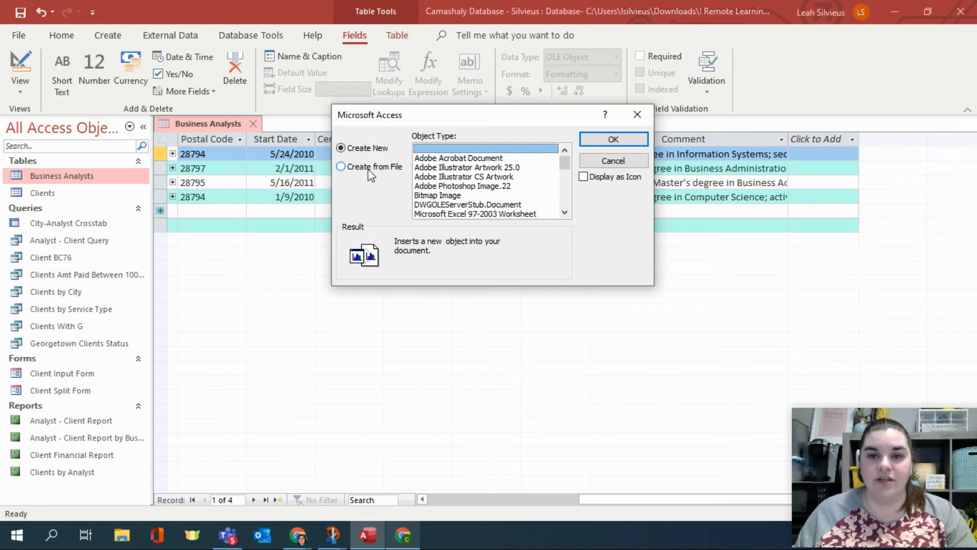
# Switch to the Google Slides presentation in Chrome and open the Business Analyst Pictures folder linked on slide 16
pyautogui.hotkey('alt', 'Tab')
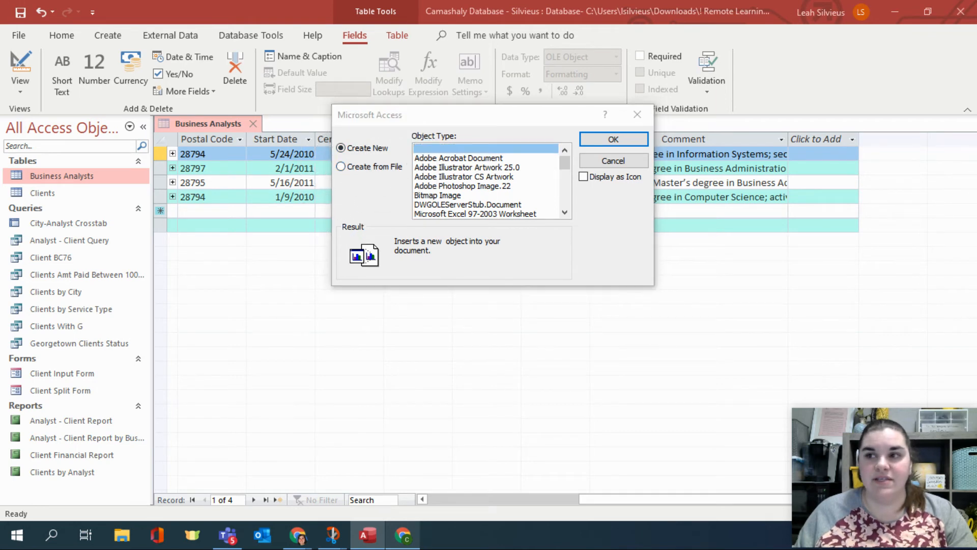
pyautogui.moveTo(976, 305); pyautogui.dragTo(224, 1)
pyautogui.scroll(-3, 80, 404)
pyautogui.scroll(-3, 83, 410)
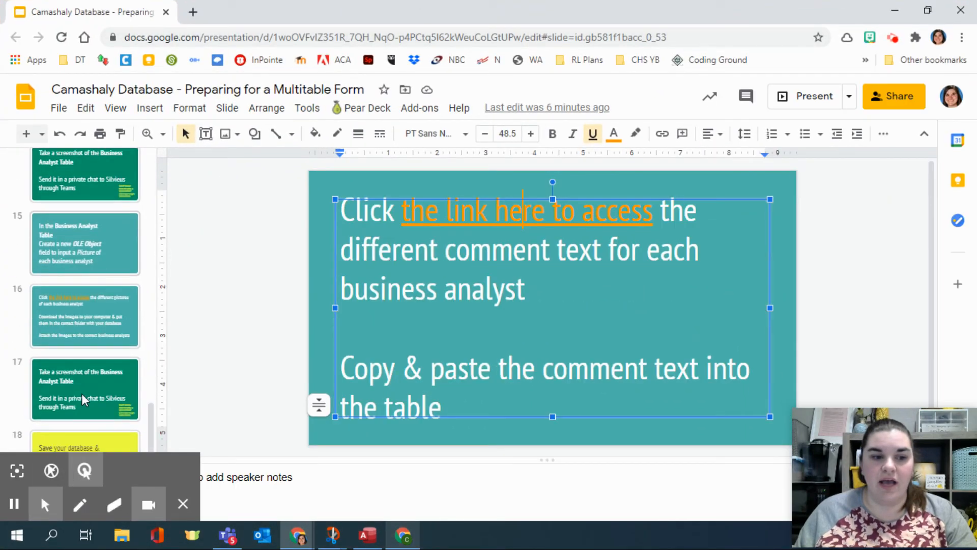
pyautogui.click(117, 315)
pyautogui.click(510, 226)
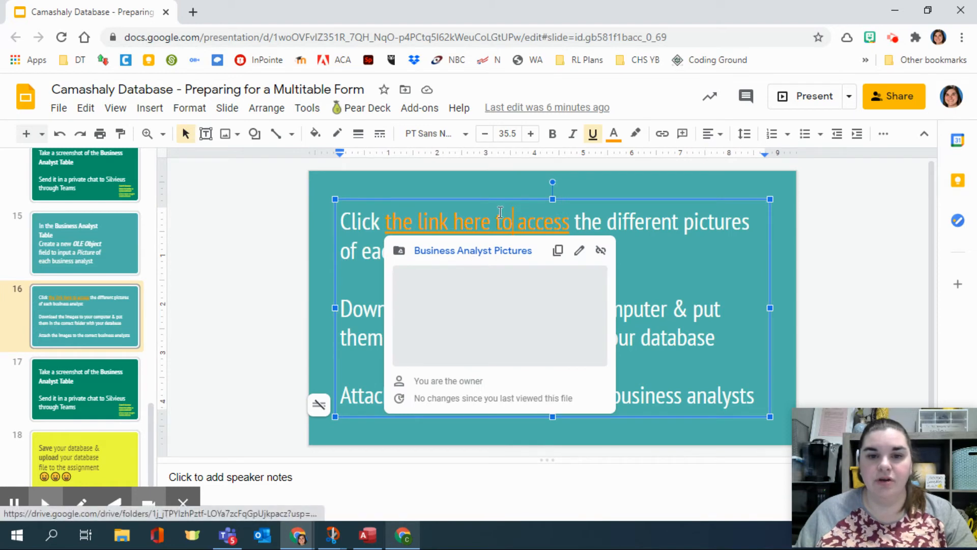
pyautogui.click(489, 251)
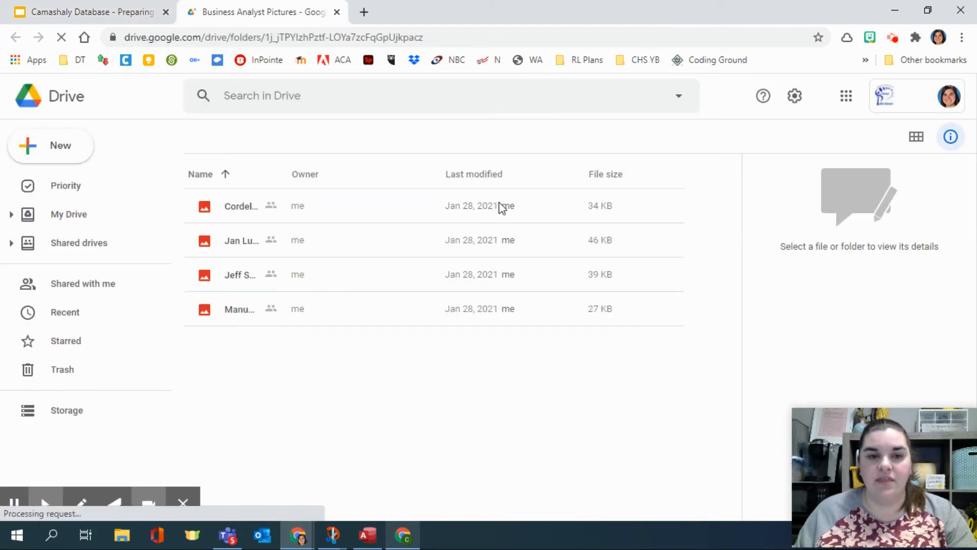
pyautogui.click(347, 206)
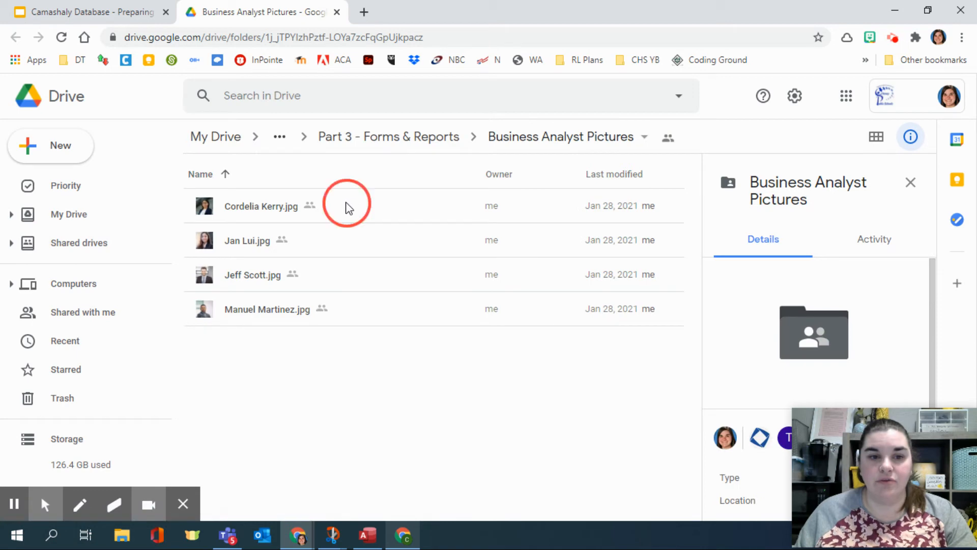
pyautogui.rightClick(347, 207)
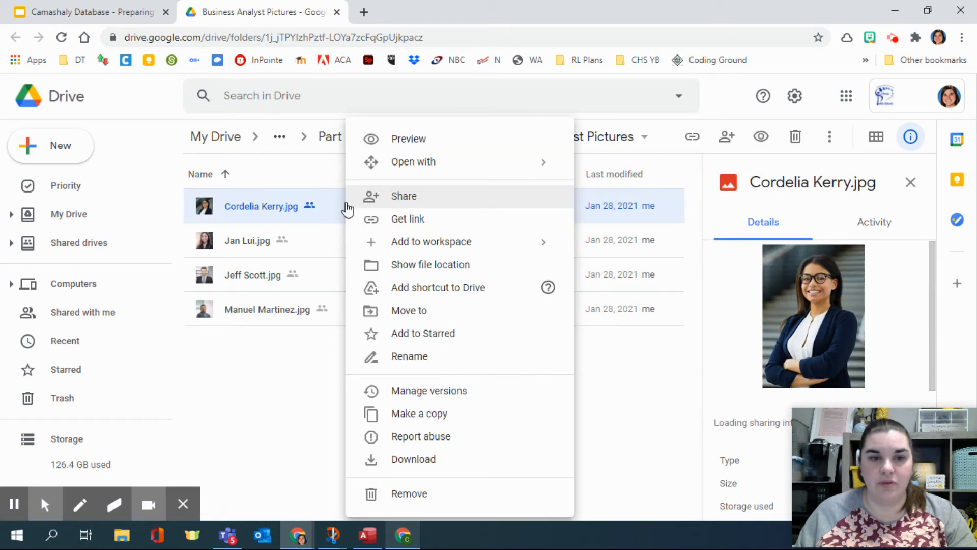
pyautogui.click(279, 423)
# Download the entire Business Analyst Pictures folder from Drive and open the resulting zip archive
pyautogui.click(646, 139)
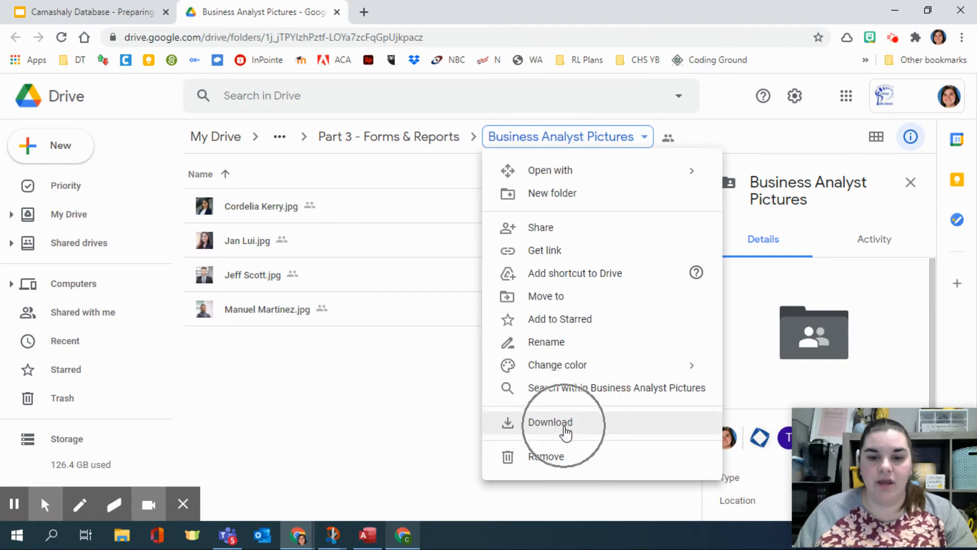
pyautogui.click(566, 432)
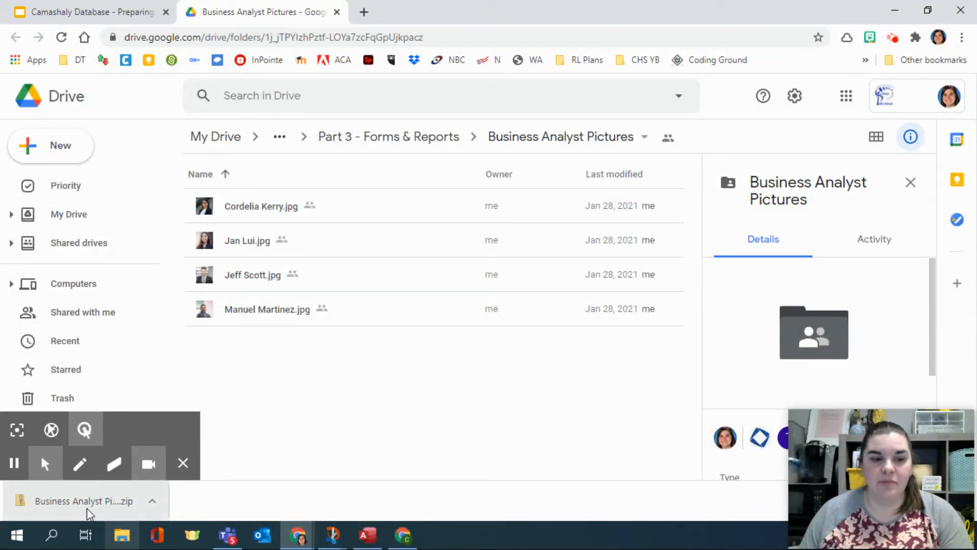
pyautogui.click(98, 501)
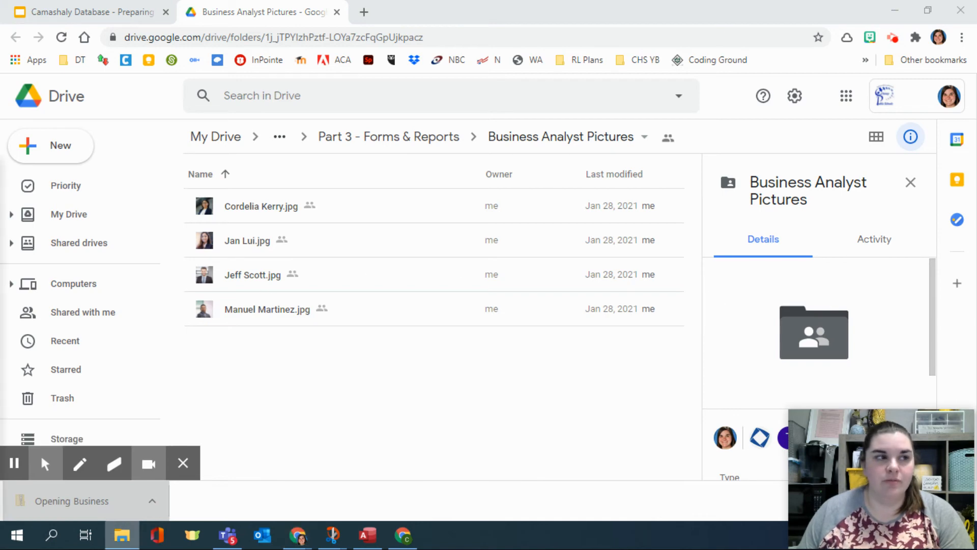
pyautogui.moveTo(376, 69); pyautogui.dragTo(383, 38)
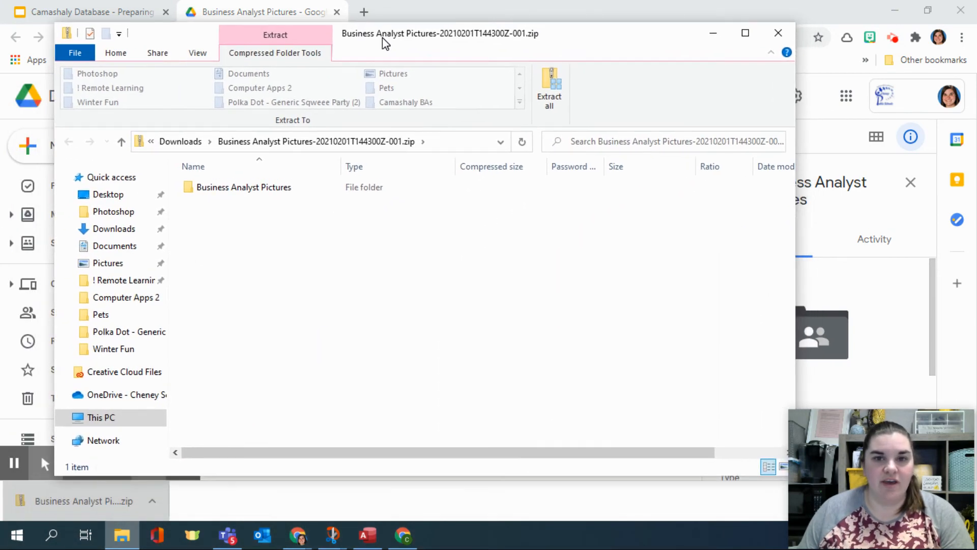
# Extract the Business Analyst Pictures archive from Downloads to the suggested destination and open the extracted Business Analyst Pictures folder
pyautogui.click(180, 141)
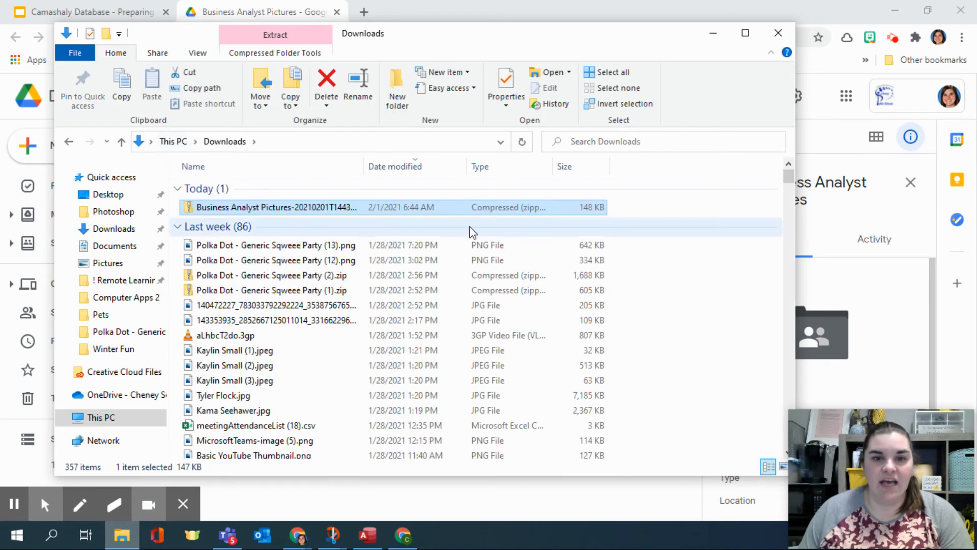
pyautogui.click(492, 213)
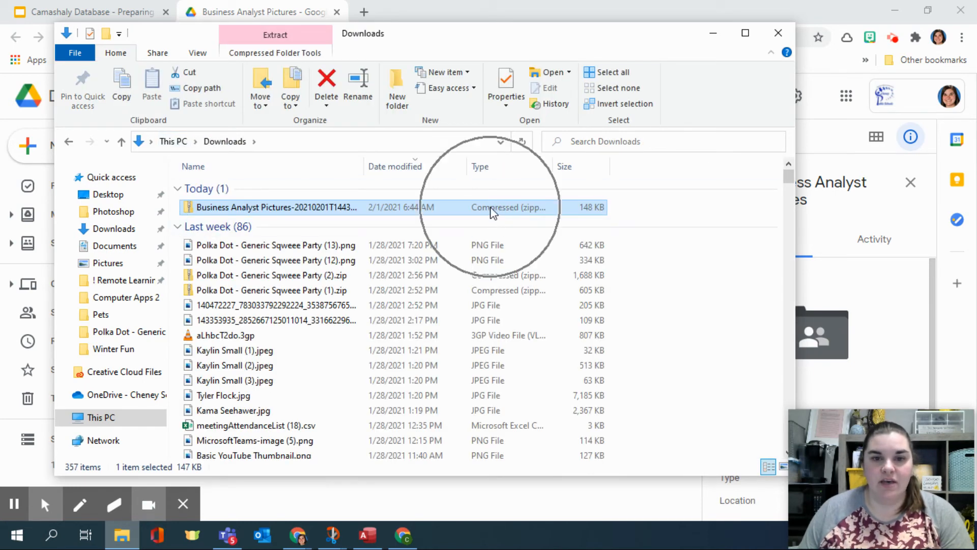
pyautogui.doubleClick(189, 209)
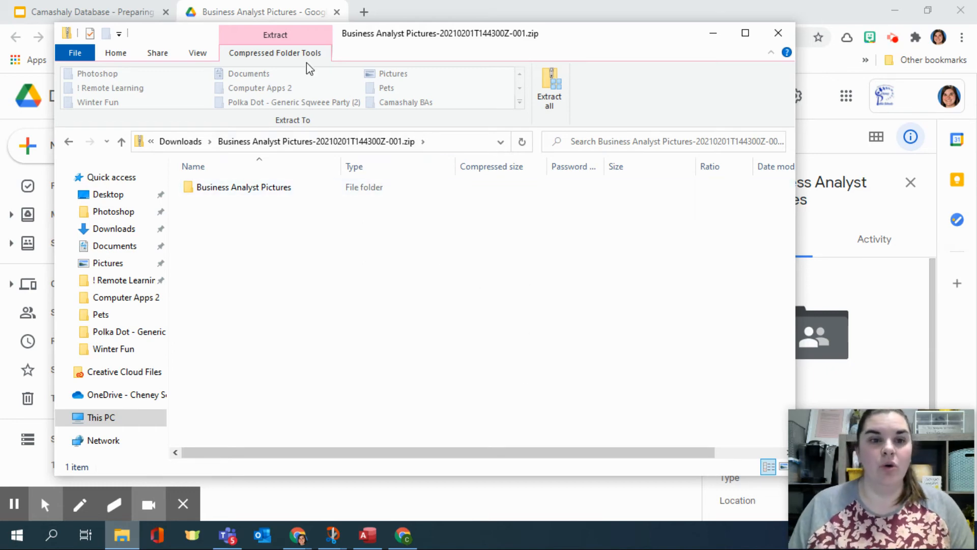
pyautogui.press('ctrl')
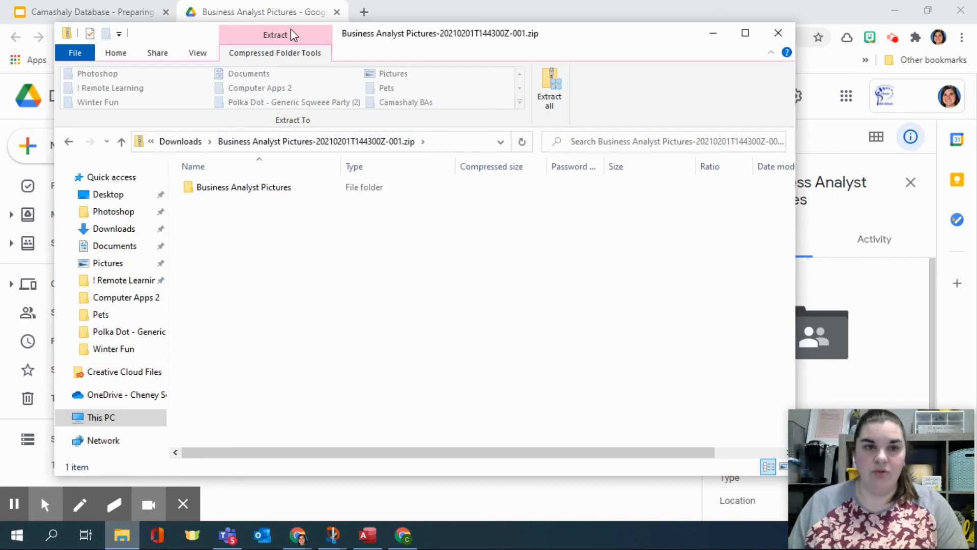
pyautogui.press('ctrl')
pyautogui.press('ctrl')
pyautogui.press('ctrl')
pyautogui.press('ctrl')
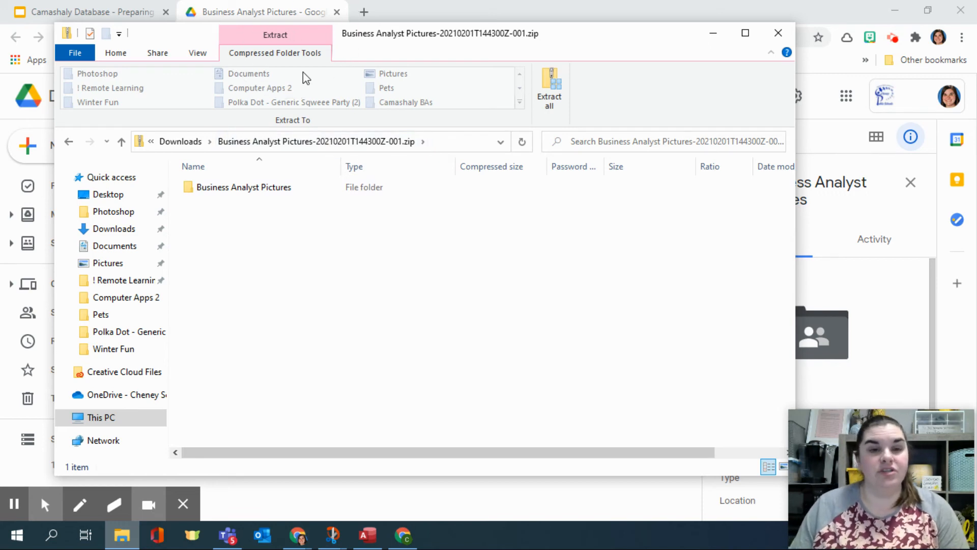
pyautogui.press('ctrl')
pyautogui.press('ctrl')
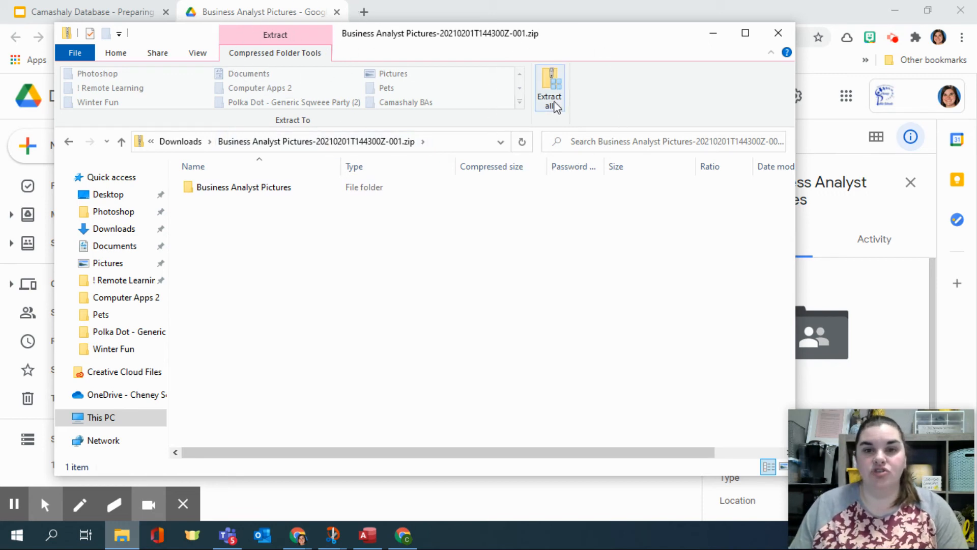
pyautogui.click(555, 106)
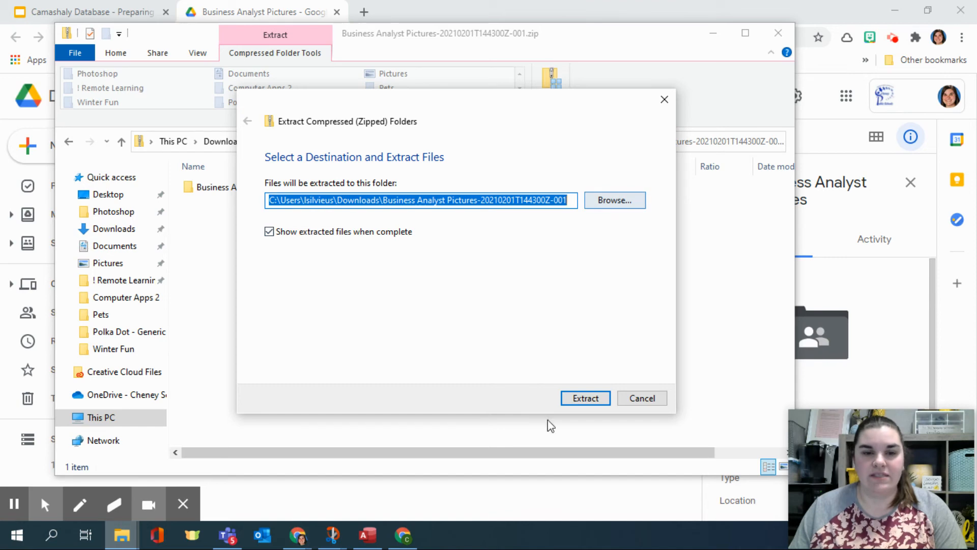
pyautogui.press('ctrl')
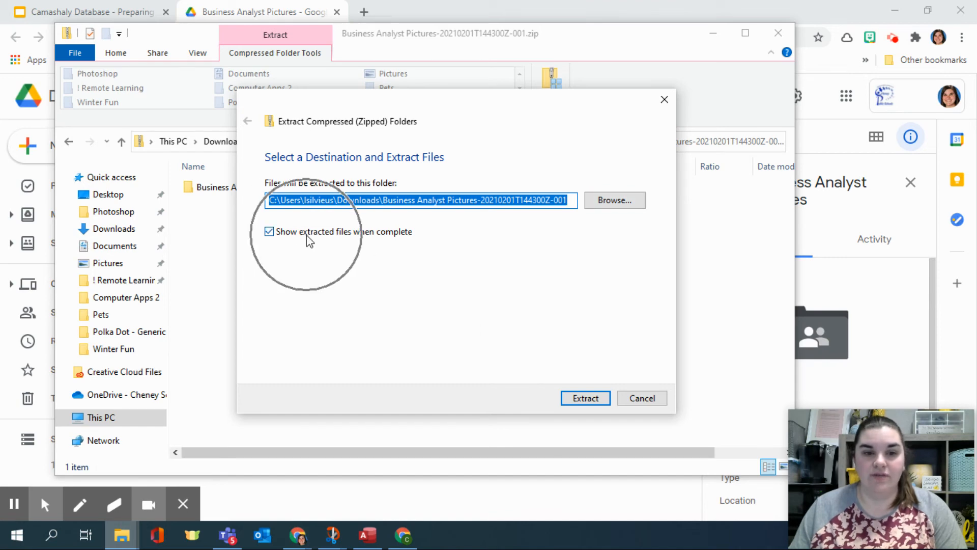
pyautogui.click(597, 399)
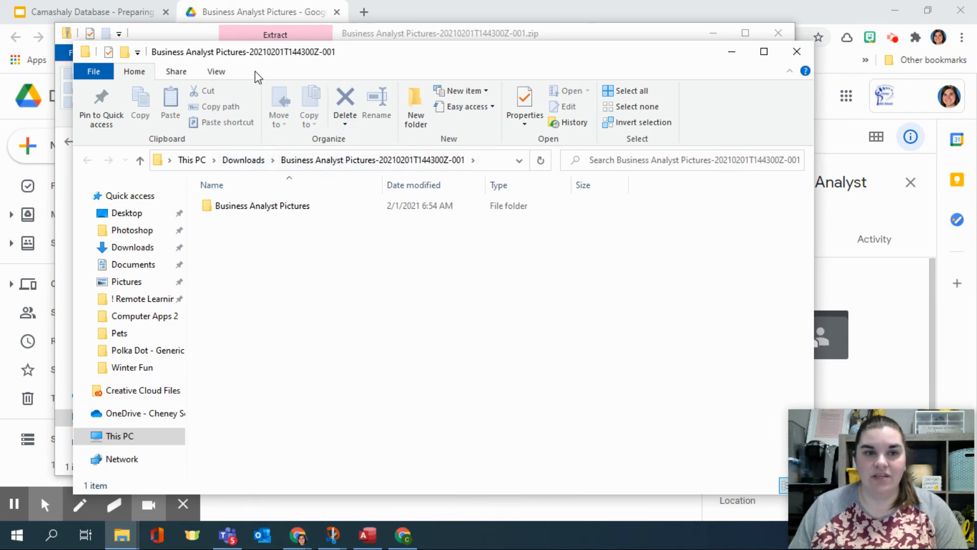
pyautogui.doubleClick(305, 206)
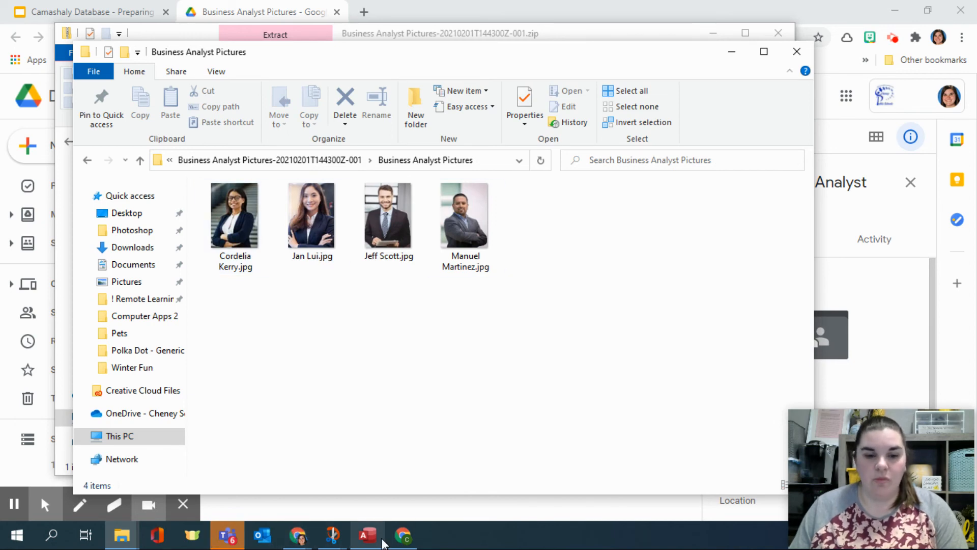
# Switch back to Access, set the inserted object to Create from File, and browse to the extracted Business Analyst Pictures folder in Downloads
pyautogui.click(381, 541)
pyautogui.click(371, 170)
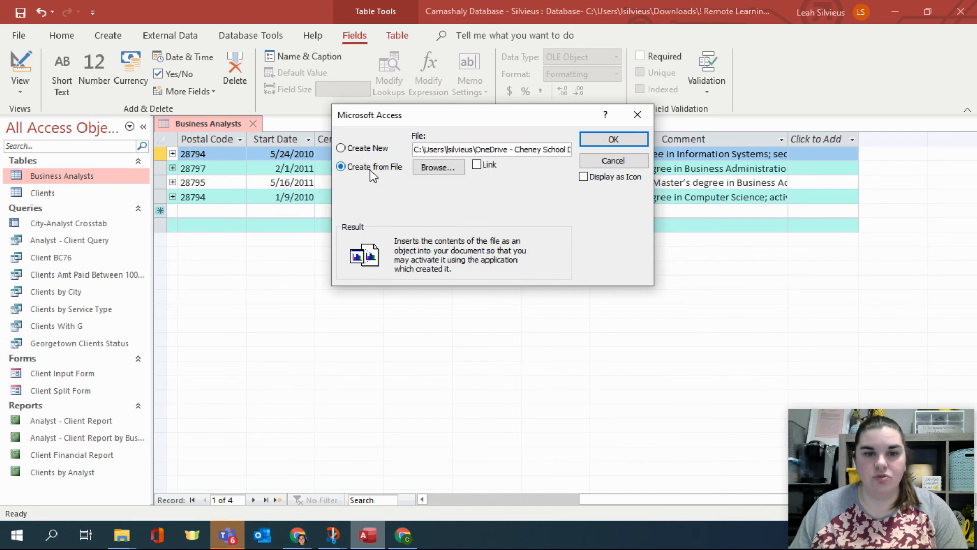
pyautogui.click(456, 167)
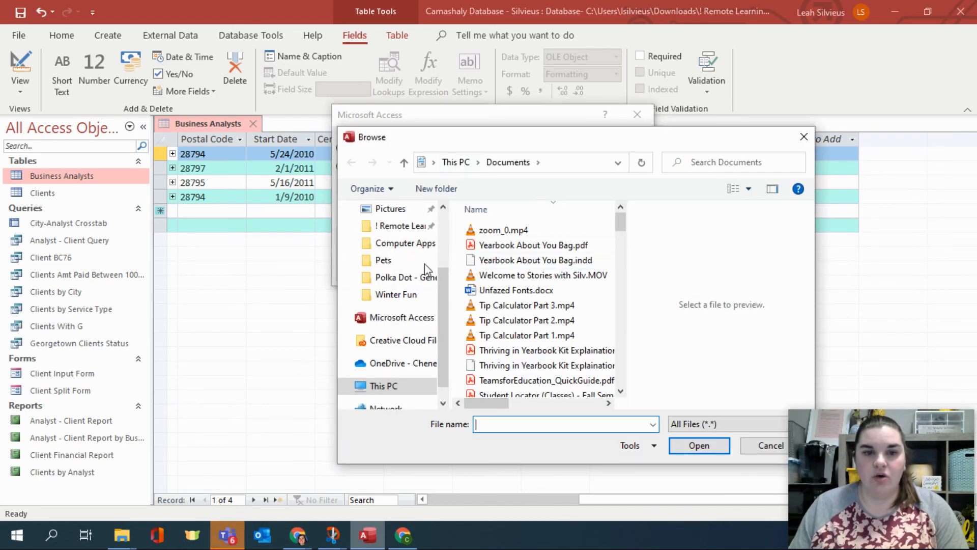
pyautogui.scroll(1, 397, 334)
pyautogui.click(397, 226)
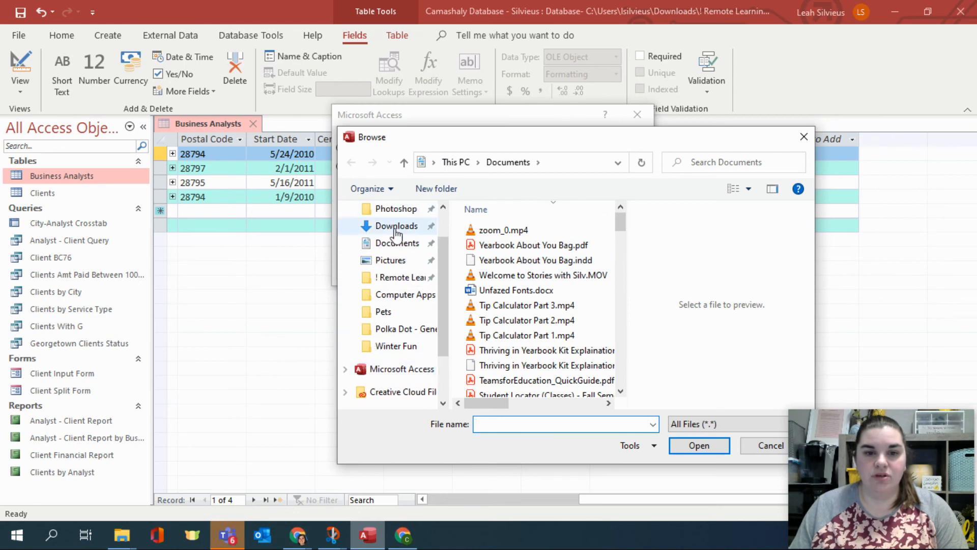
pyautogui.doubleClick(499, 262)
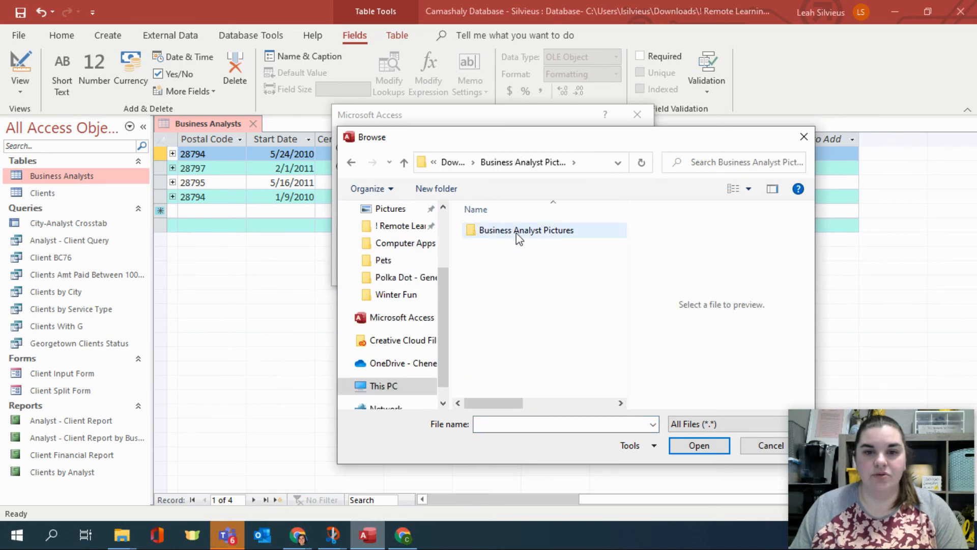
pyautogui.doubleClick(516, 233)
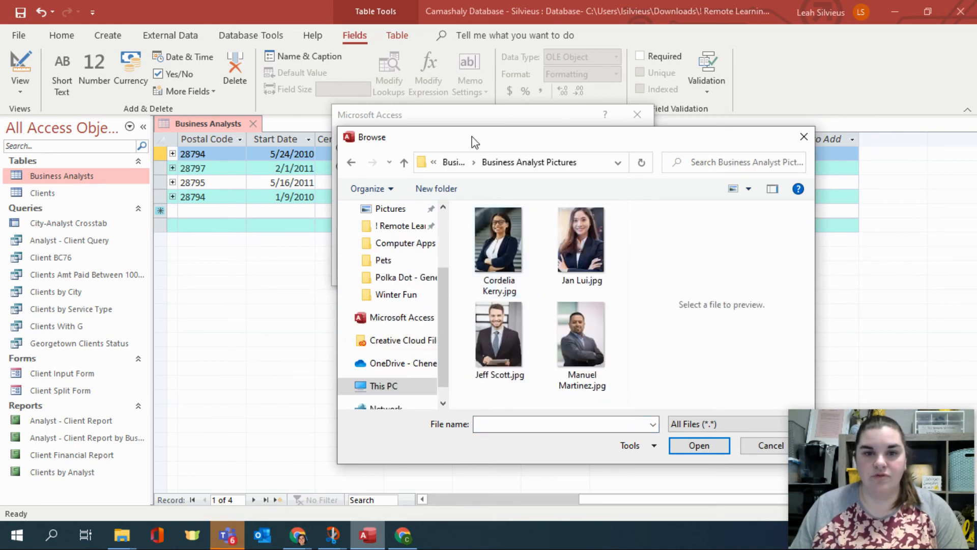
# Choose the picture file matching the first analyst's name as the object's source
pyautogui.moveTo(471, 141); pyautogui.dragTo(485, 120)
pyautogui.click(502, 209)
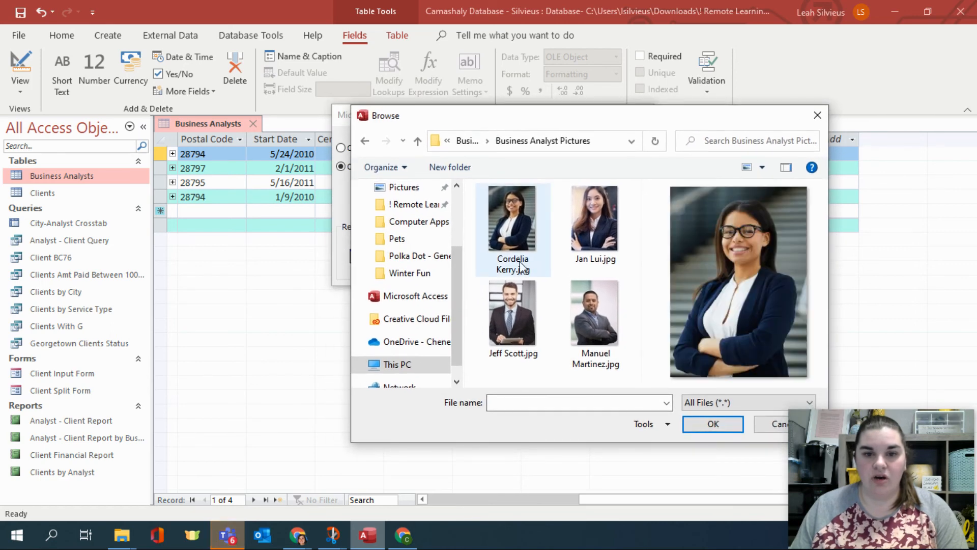
pyautogui.click(717, 429)
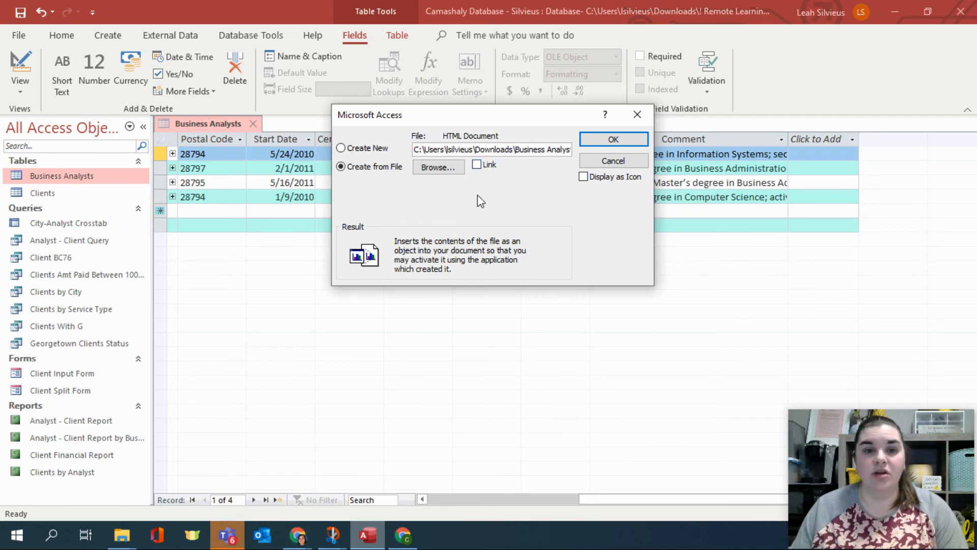
pyautogui.click(598, 178)
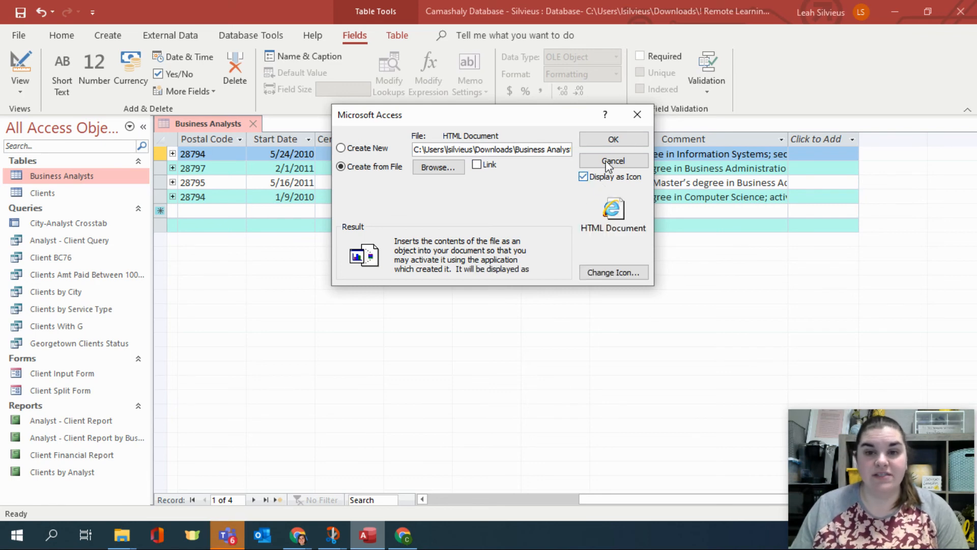
pyautogui.click(622, 271)
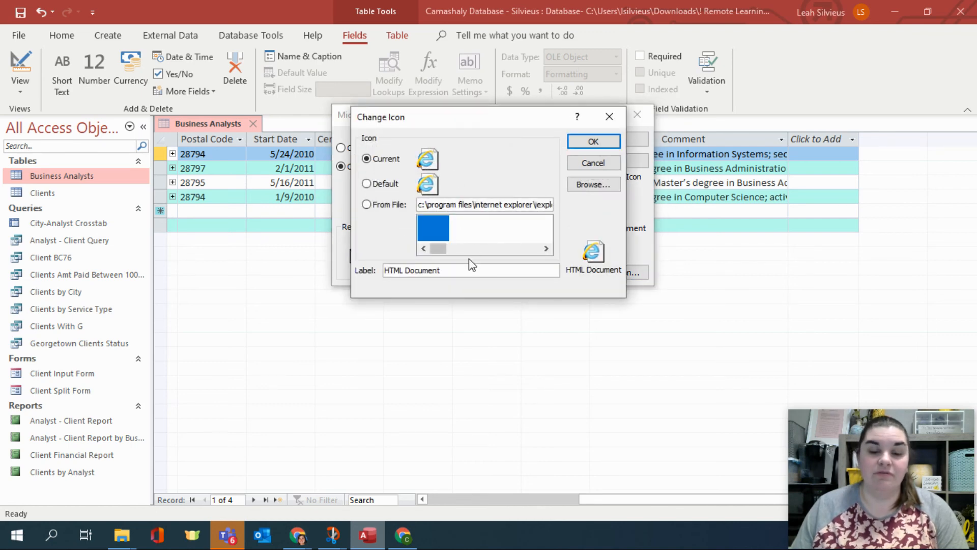
pyautogui.moveTo(441, 250); pyautogui.dragTo(416, 254)
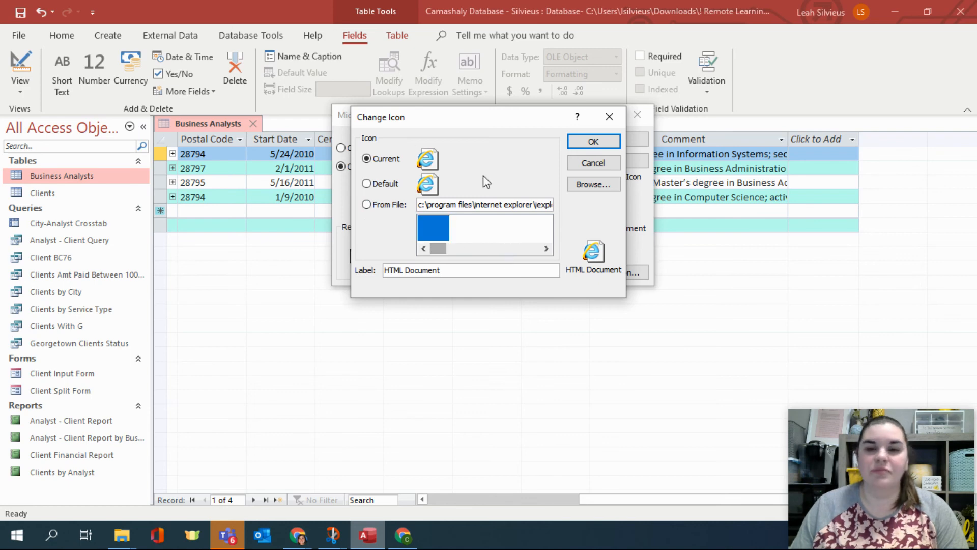
pyautogui.click(593, 163)
pyautogui.click(584, 176)
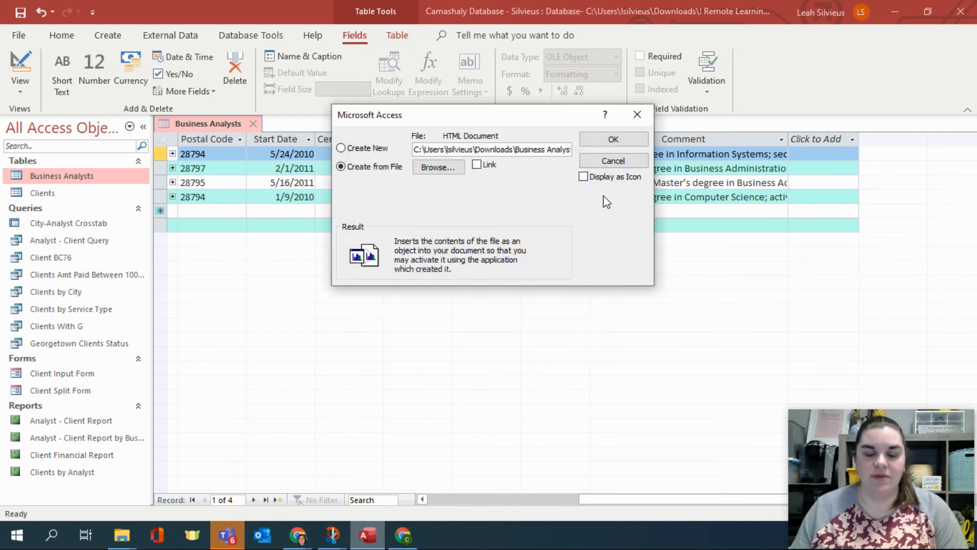
# Insert the chosen picture file into the first analyst's Picture field without displaying it as an icon
pyautogui.click(605, 141)
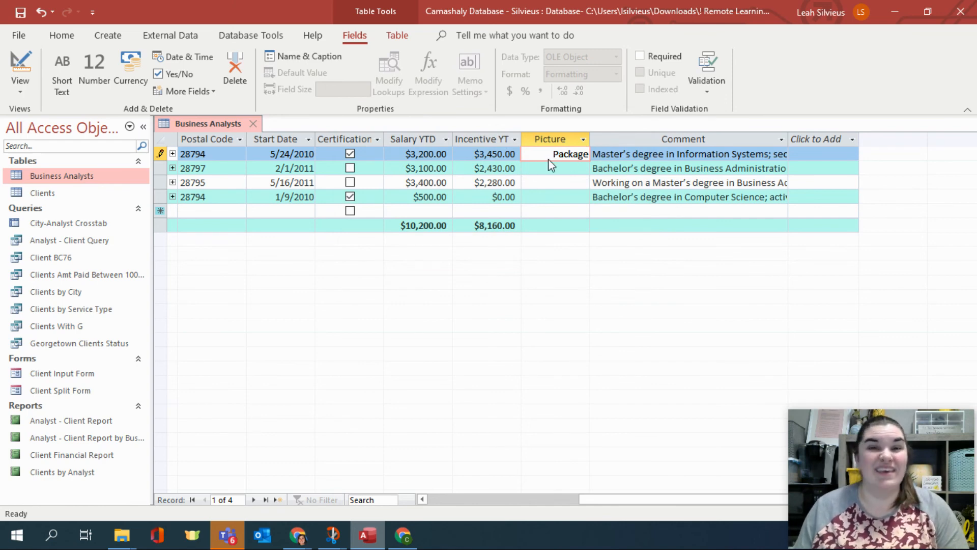
# Insert the matching picture from the Business Analyst Pictures folder into the second analyst's Picture field (Kyle, SC) as an object created from file
pyautogui.click(554, 171)
pyautogui.rightClick(554, 171)
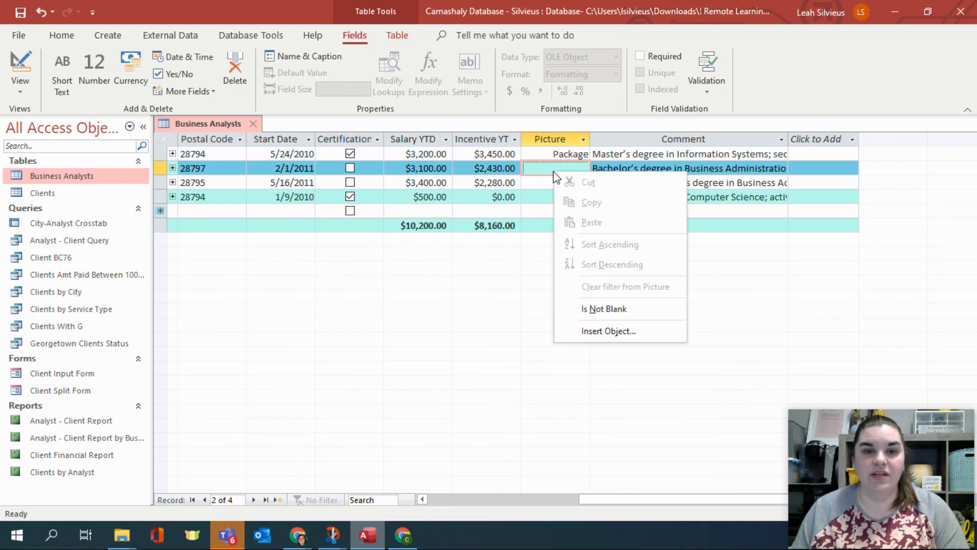
pyautogui.moveTo(622, 502)
pyautogui.mouseDown()
pyautogui.moveTo(641, 503)
pyautogui.moveTo(504, 493)
pyautogui.moveTo(606, 509)
pyautogui.mouseUp()
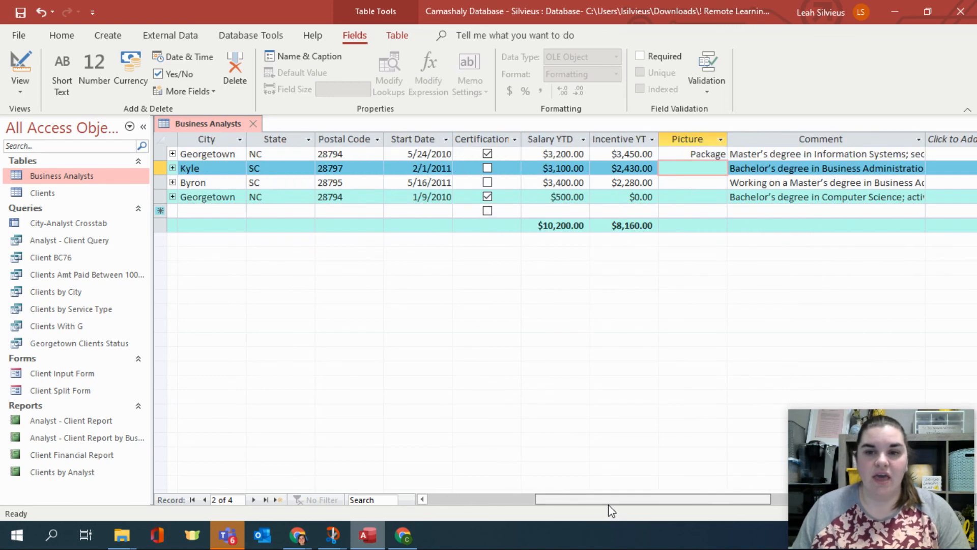
pyautogui.rightClick(681, 178)
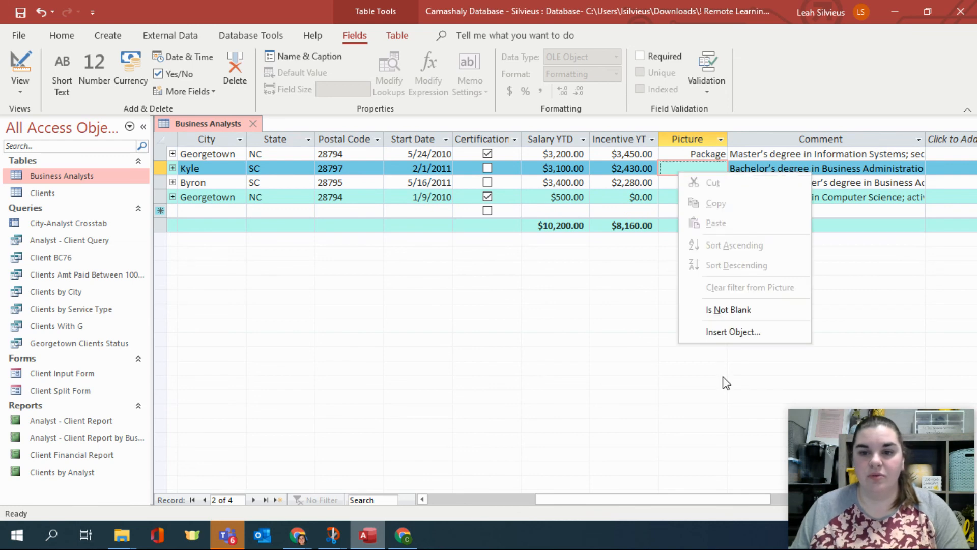
pyautogui.click(731, 331)
pyautogui.click(376, 168)
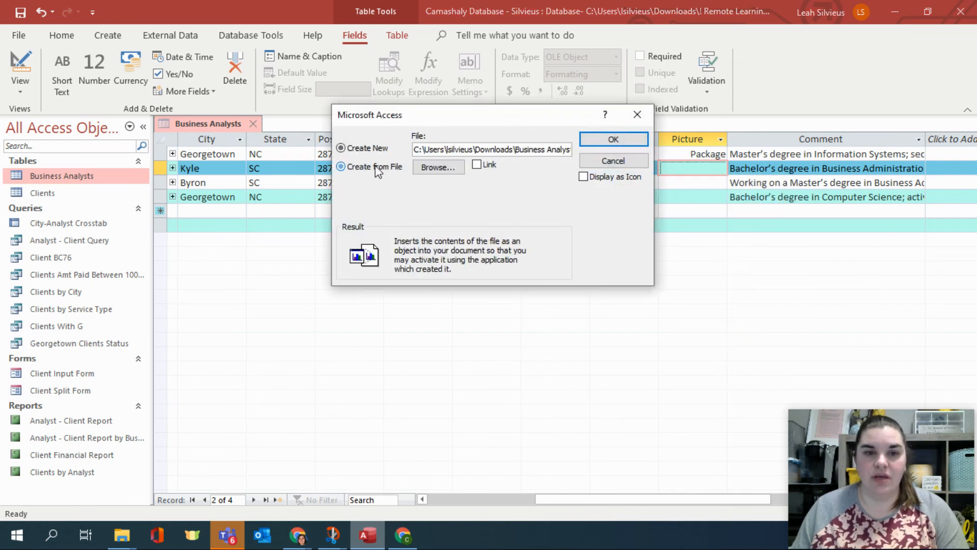
pyautogui.click(438, 167)
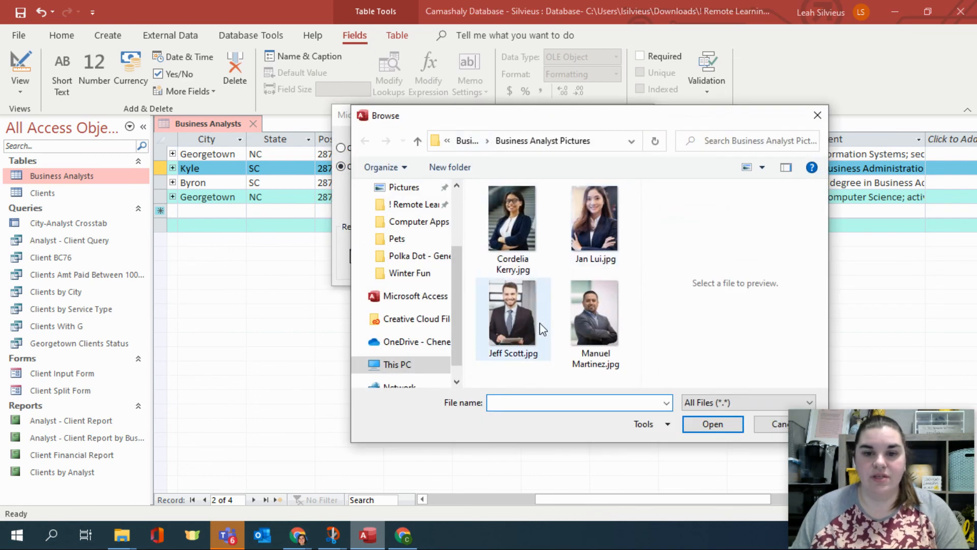
pyautogui.click(595, 352)
pyautogui.click(693, 422)
pyautogui.click(615, 135)
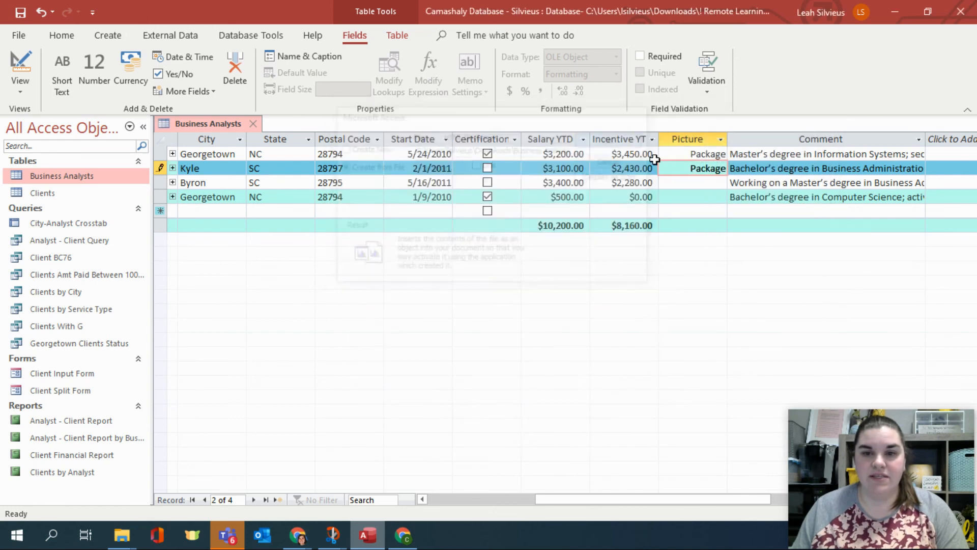
pyautogui.click(680, 189)
pyautogui.rightClick(679, 188)
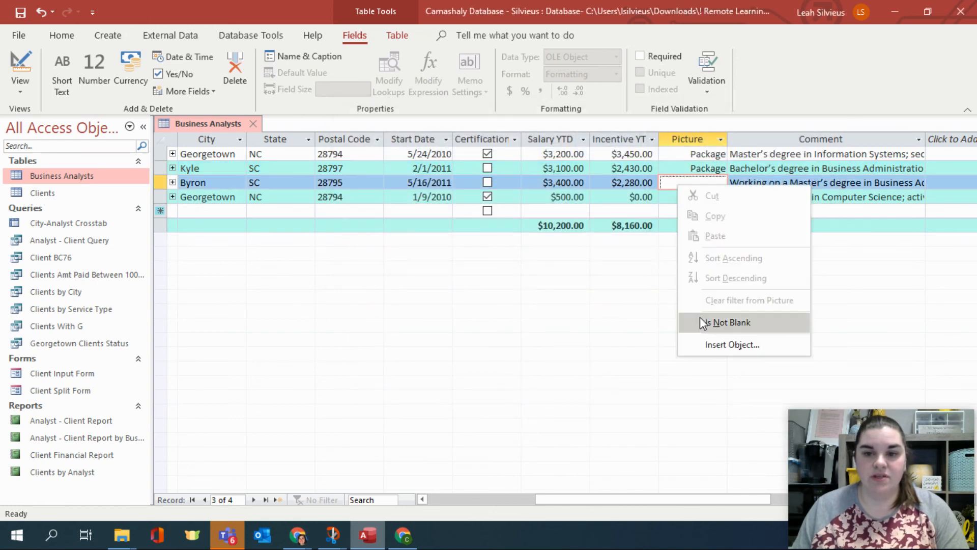
pyautogui.click(708, 343)
pyautogui.click(342, 166)
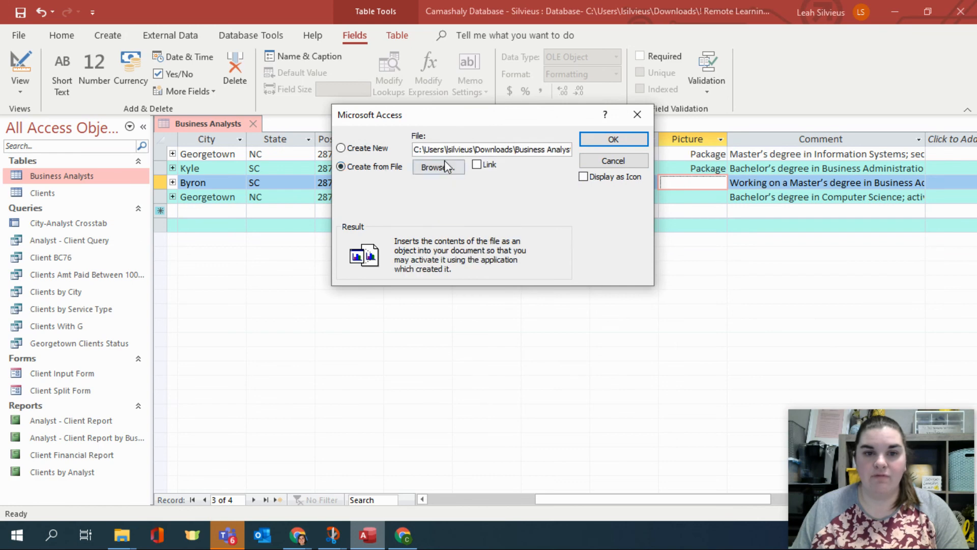
pyautogui.click(442, 167)
pyautogui.click(602, 225)
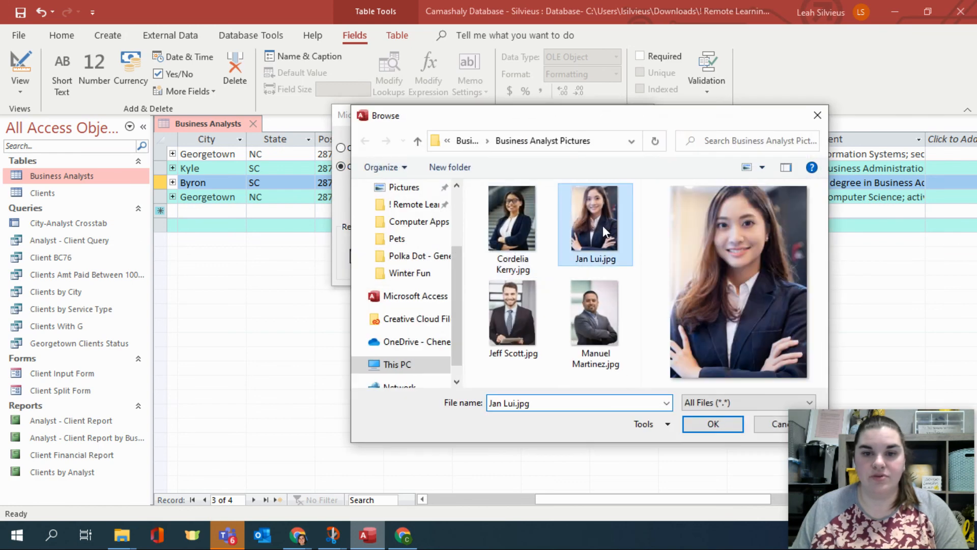
pyautogui.click(715, 426)
pyautogui.click(613, 139)
# Insert the matching picture from the same folder into the fourth analyst's Picture field (Start Date 1/9/2010) as an object created from file
pyautogui.click(694, 198)
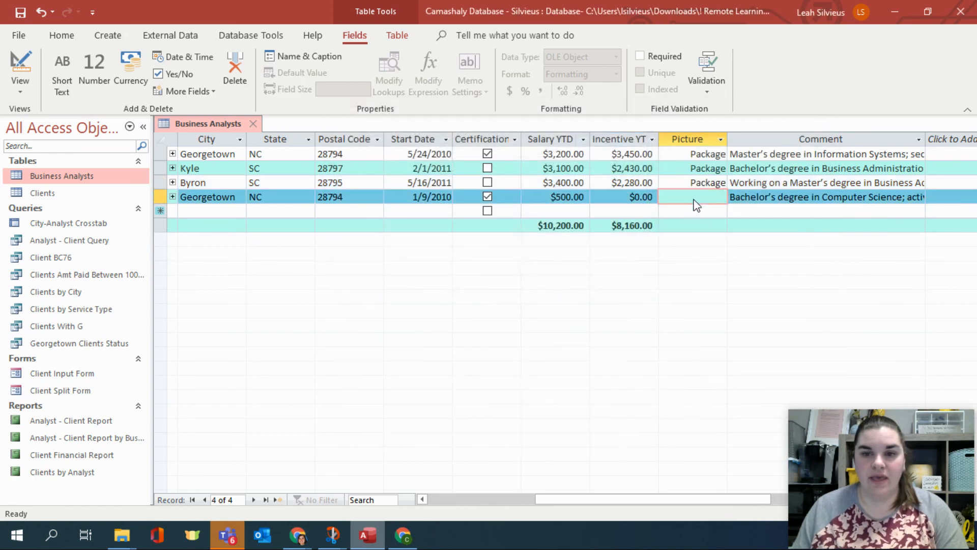
pyautogui.rightClick(694, 199)
pyautogui.click(768, 359)
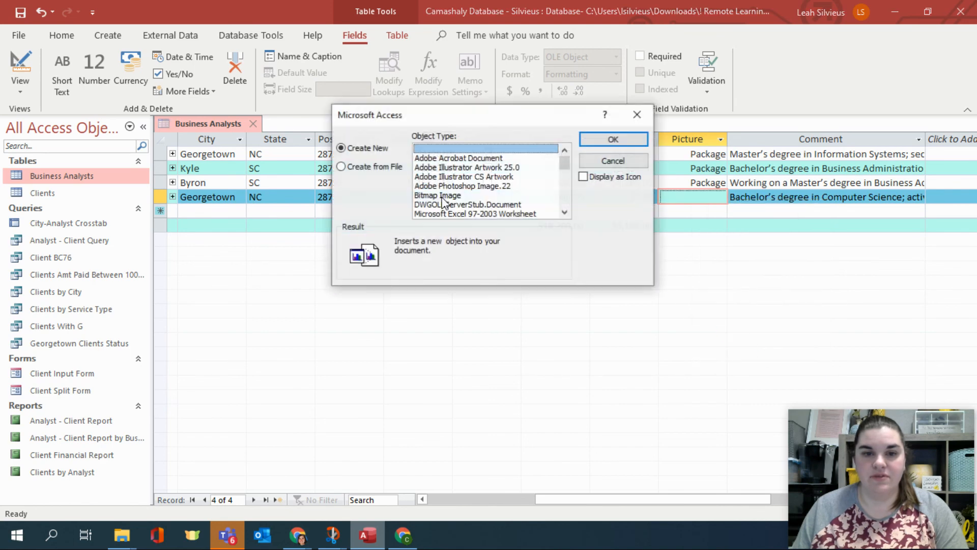
pyautogui.click(371, 166)
pyautogui.click(438, 167)
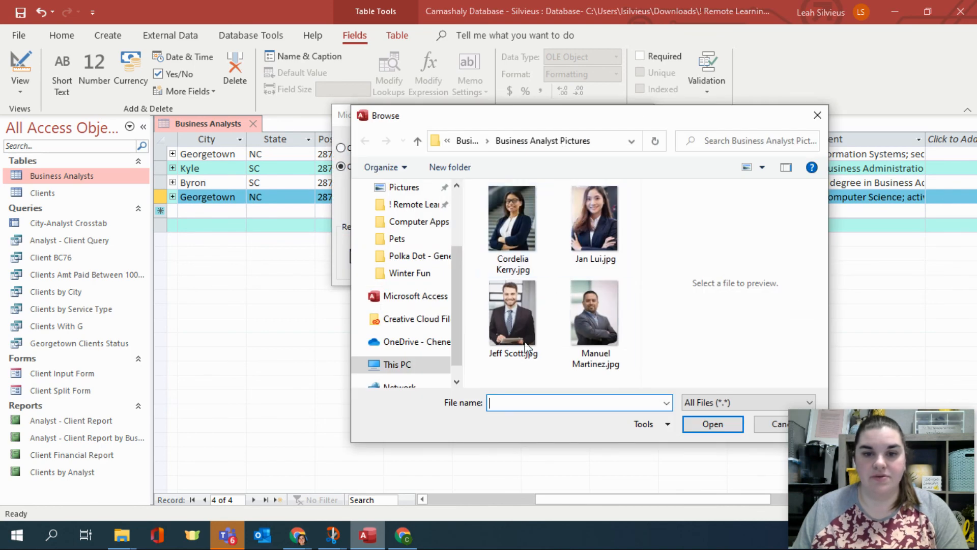
pyautogui.click(512, 316)
pyautogui.click(712, 424)
pyautogui.click(613, 139)
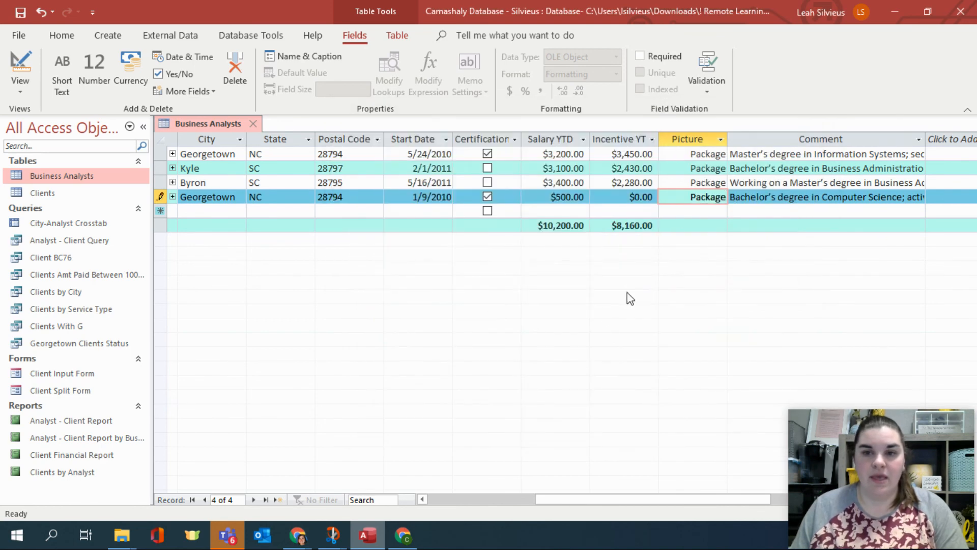
pyautogui.moveTo(567, 497); pyautogui.dragTo(417, 492)
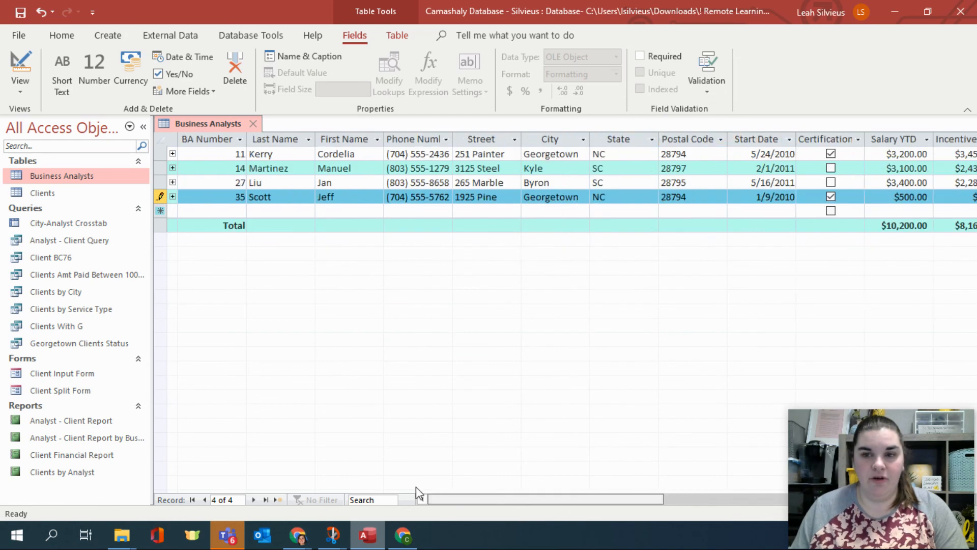